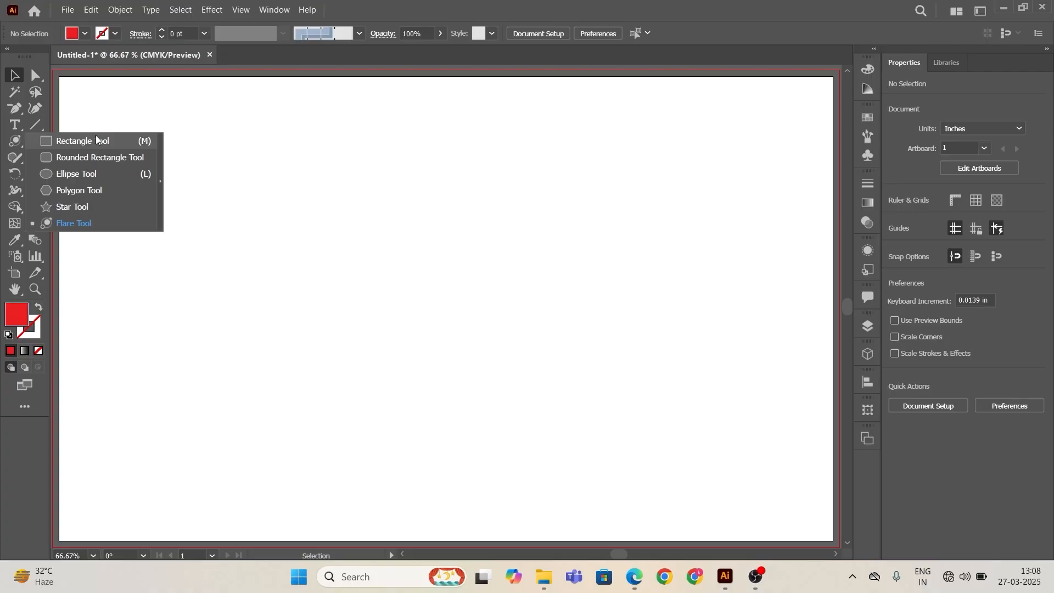
# Step: Draw a rectangle about 4.5 in wide and 2.7 in high with the Rectangle tool, then deselect it
pyautogui.click(95, 141)
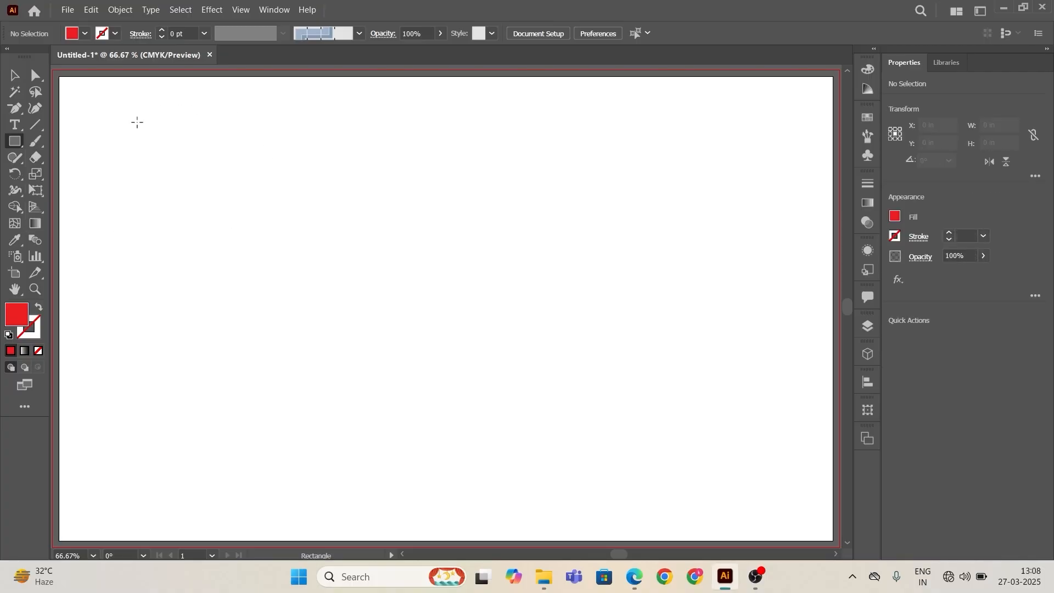
pyautogui.moveTo(130, 130); pyautogui.dragTo(363, 270)
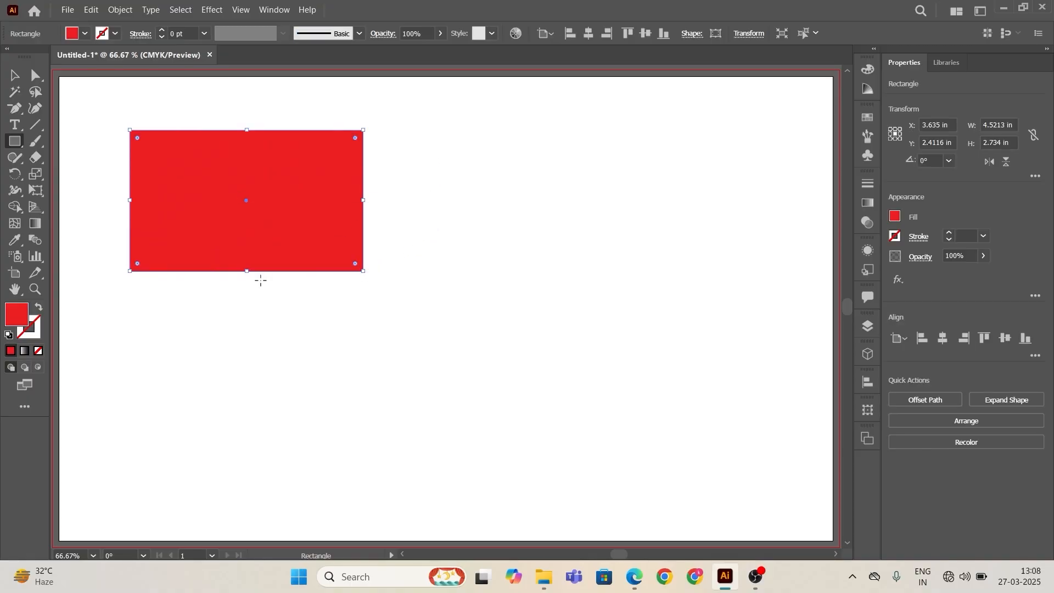
pyautogui.click(15, 75)
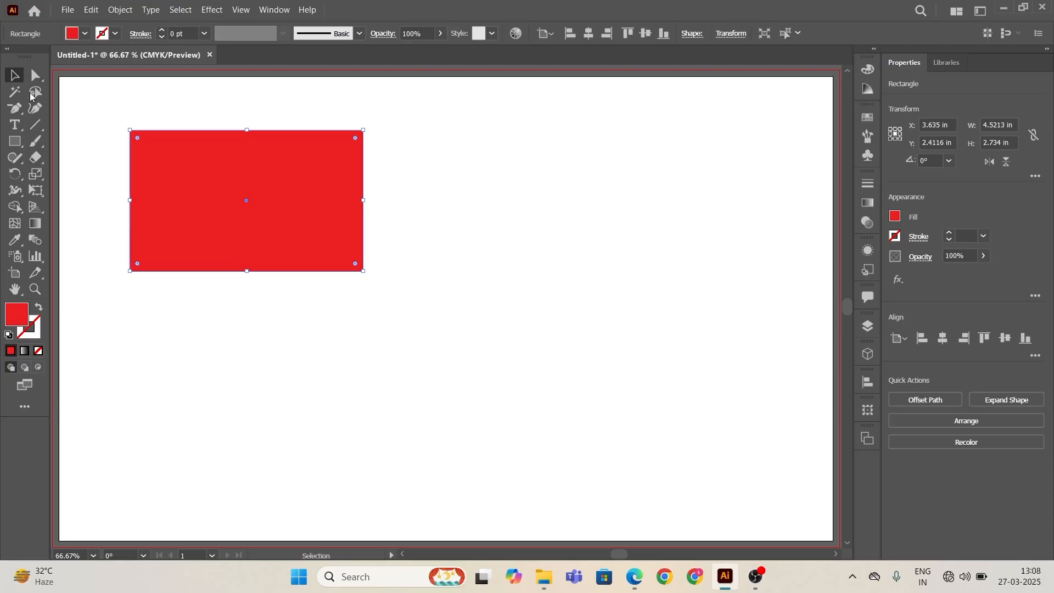
pyautogui.click(424, 131)
# Step: Set the fill colour to ef656c in the Color Picker while no object is selected
pyautogui.scroll(1, 295, 203)
pyautogui.press('space')
pyautogui.moveTo(251, 183); pyautogui.dragTo(429, 227)
pyautogui.scroll(1, 411, 229)
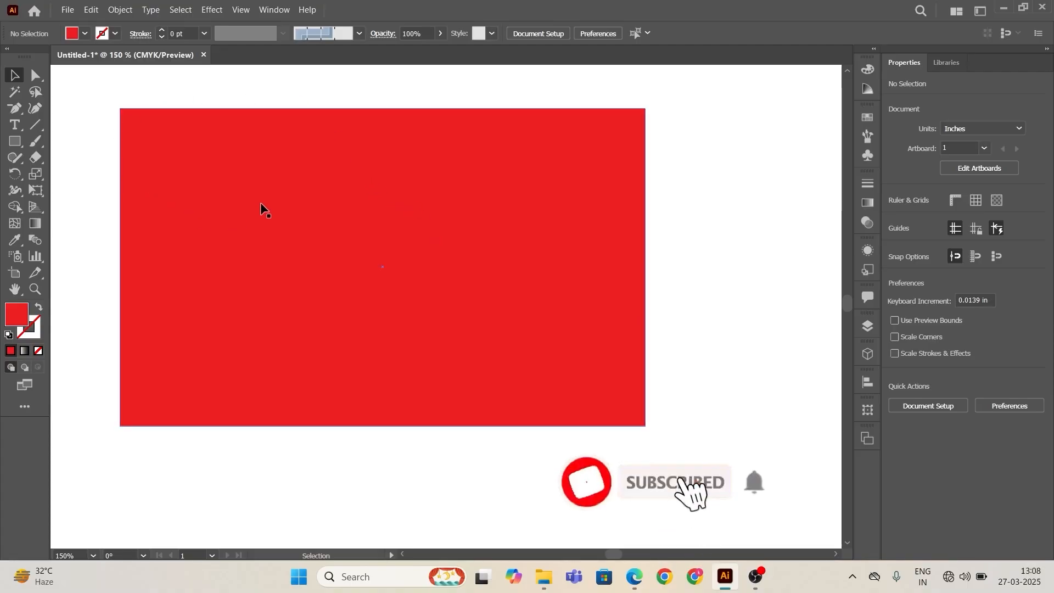
pyautogui.doubleClick(16, 314)
pyautogui.moveTo(384, 238)
pyautogui.mouseDown()
pyautogui.moveTo(391, 261)
pyautogui.moveTo(346, 230)
pyautogui.moveTo(333, 198)
pyautogui.moveTo(369, 179)
pyautogui.mouseUp()
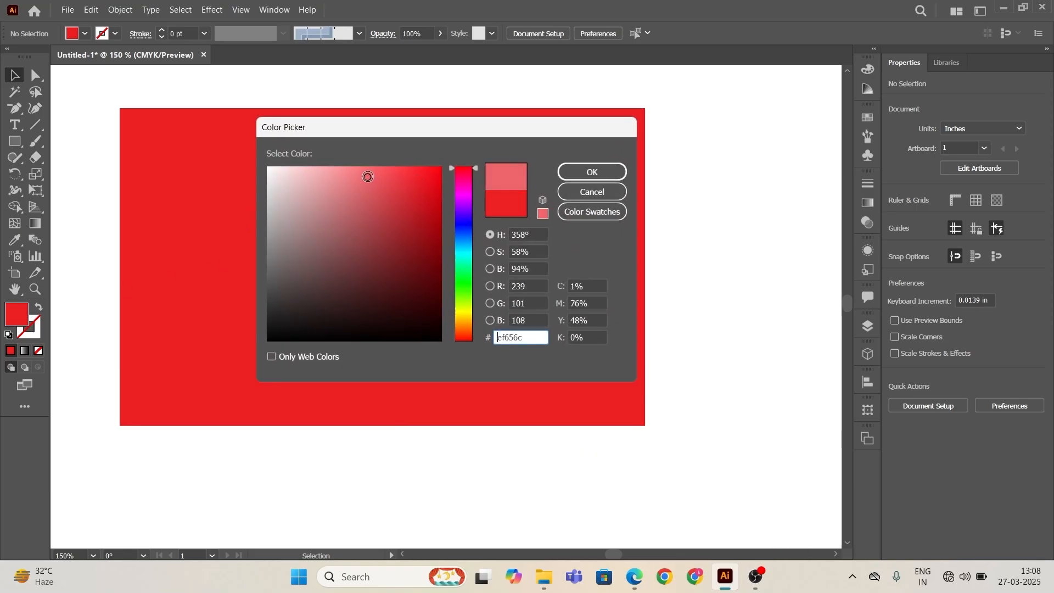
pyautogui.click(581, 166)
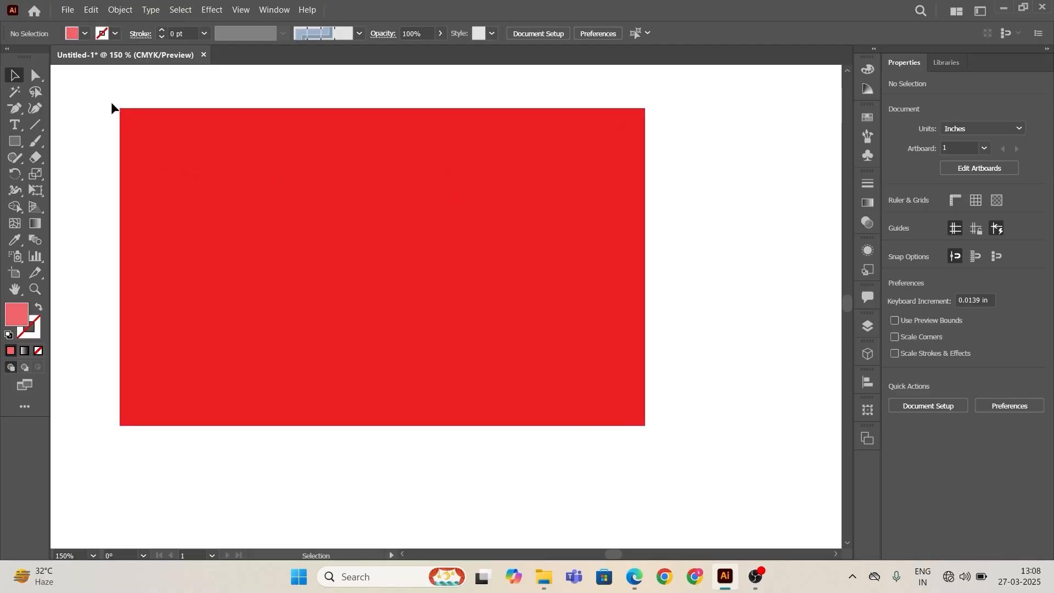
# Step: Select the rectangle and change its fill colour to d3545b in the Color Picker
pyautogui.moveTo(111, 101); pyautogui.dragTo(665, 427)
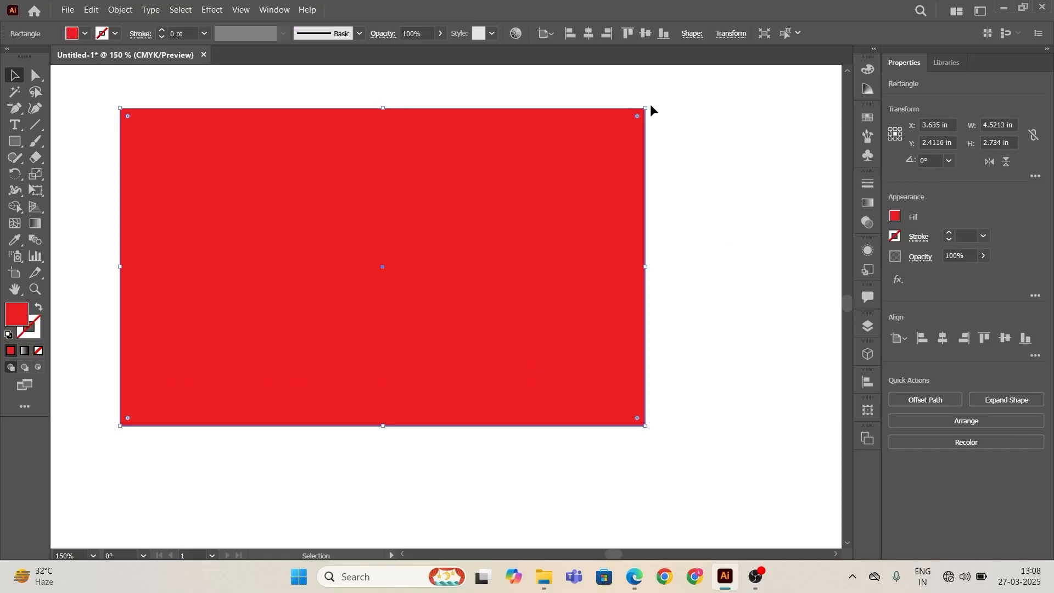
pyautogui.doubleClick(24, 317)
pyautogui.moveTo(360, 280); pyautogui.dragTo(372, 195)
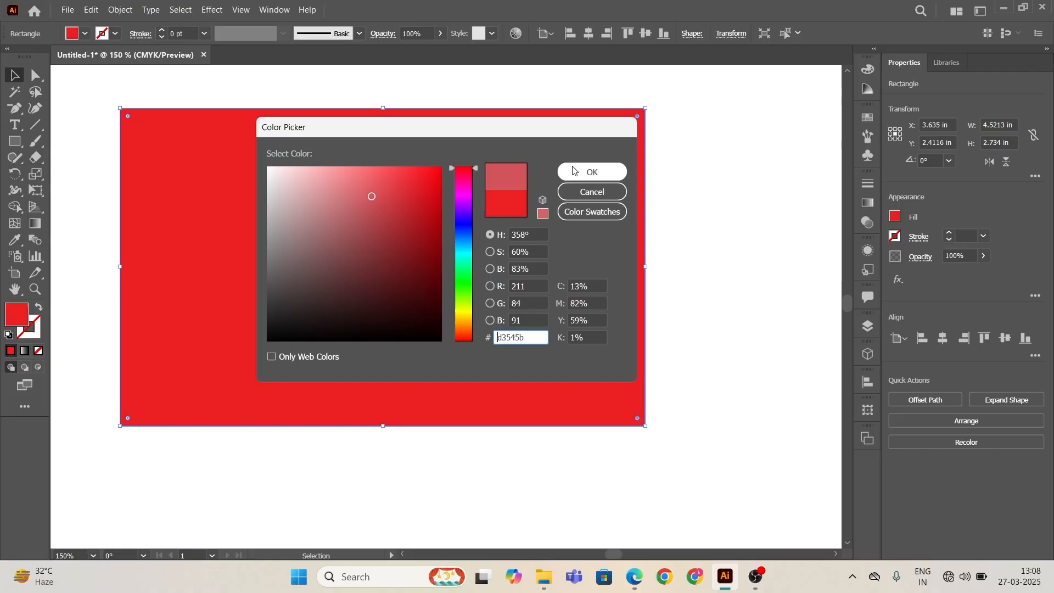
pyautogui.click(588, 171)
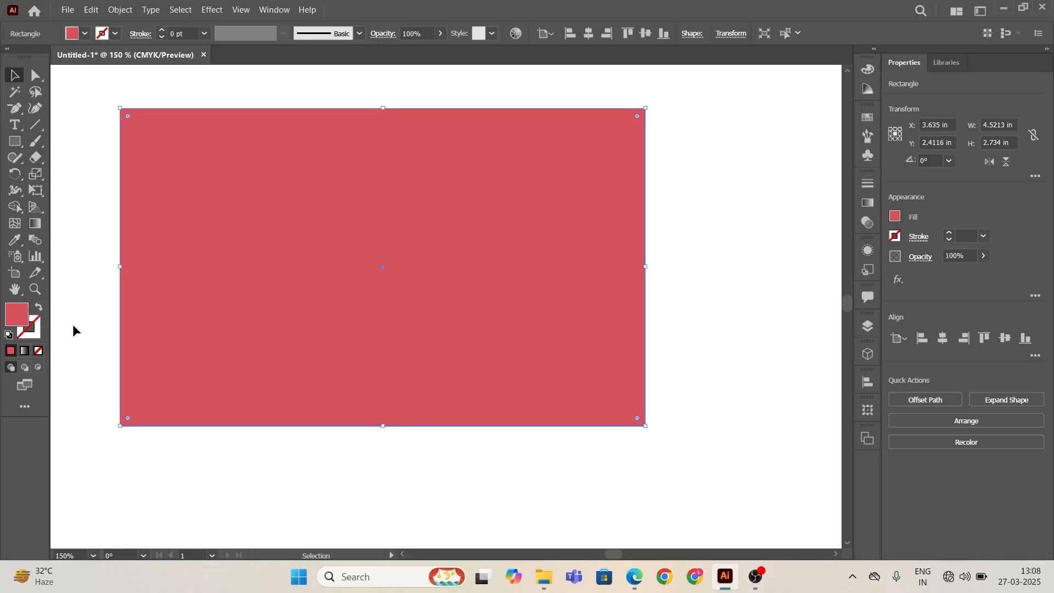
# Step: Change the rectangle's fill colour to the light blue 33b5d3 in the Color Picker
pyautogui.click(86, 34)
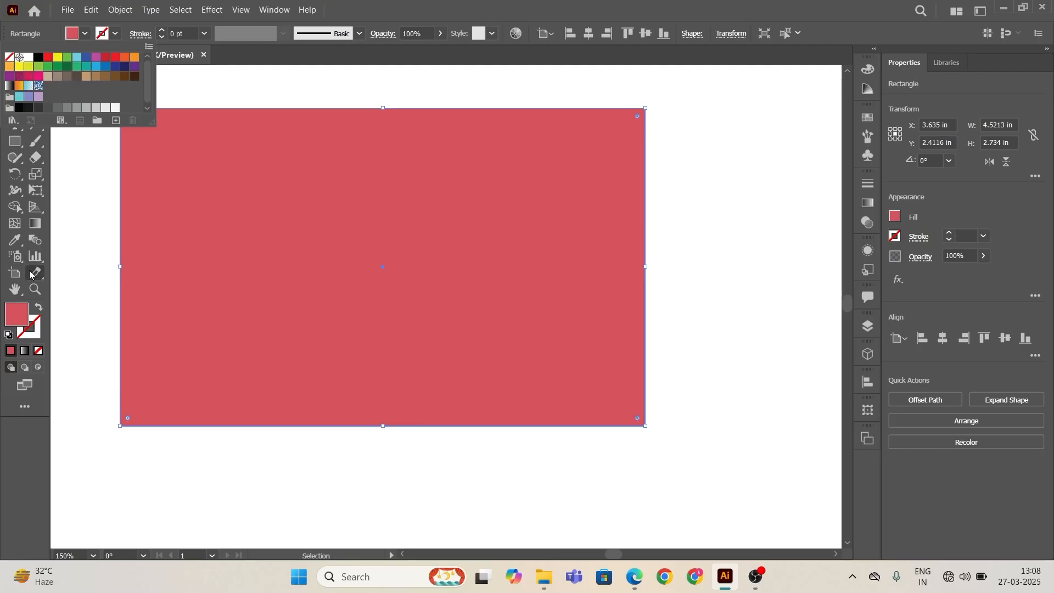
pyautogui.click(71, 235)
pyautogui.doubleClick(16, 312)
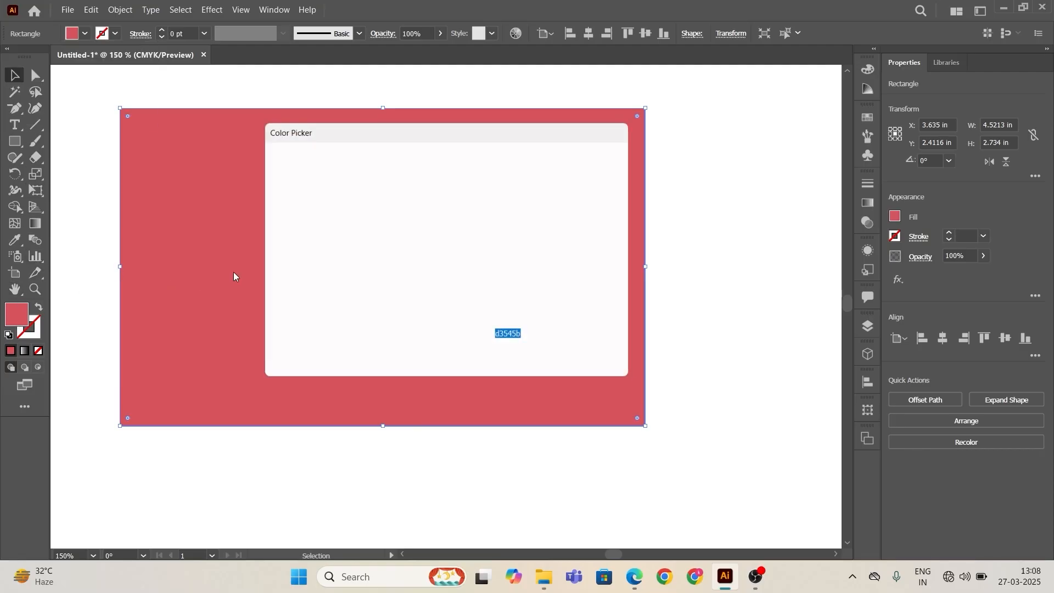
pyautogui.moveTo(459, 251)
pyautogui.mouseDown()
pyautogui.moveTo(460, 289)
pyautogui.moveTo(461, 248)
pyautogui.mouseUp()
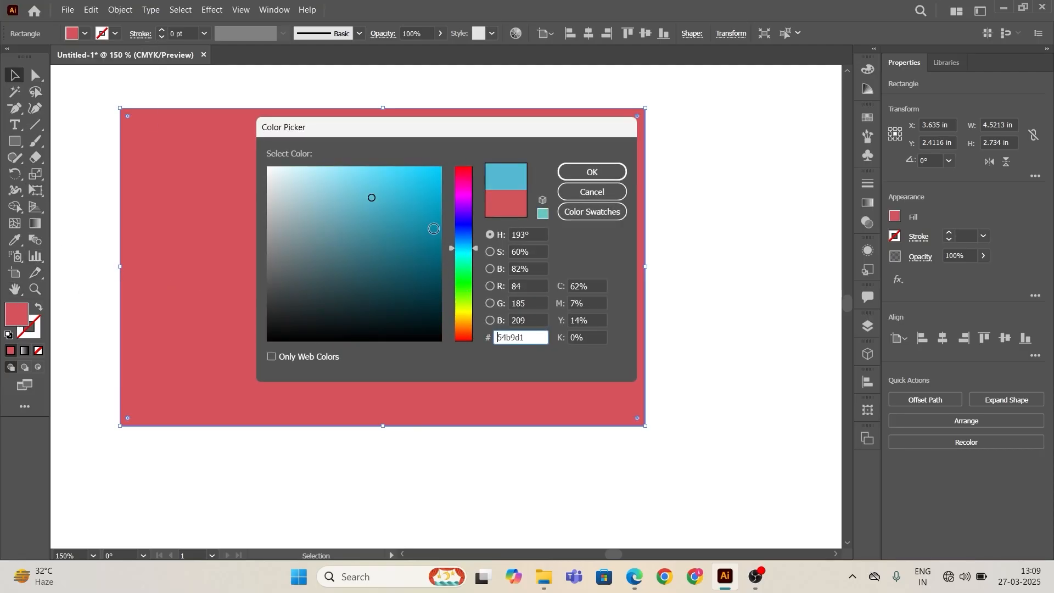
pyautogui.moveTo(310, 189); pyautogui.dragTo(399, 194)
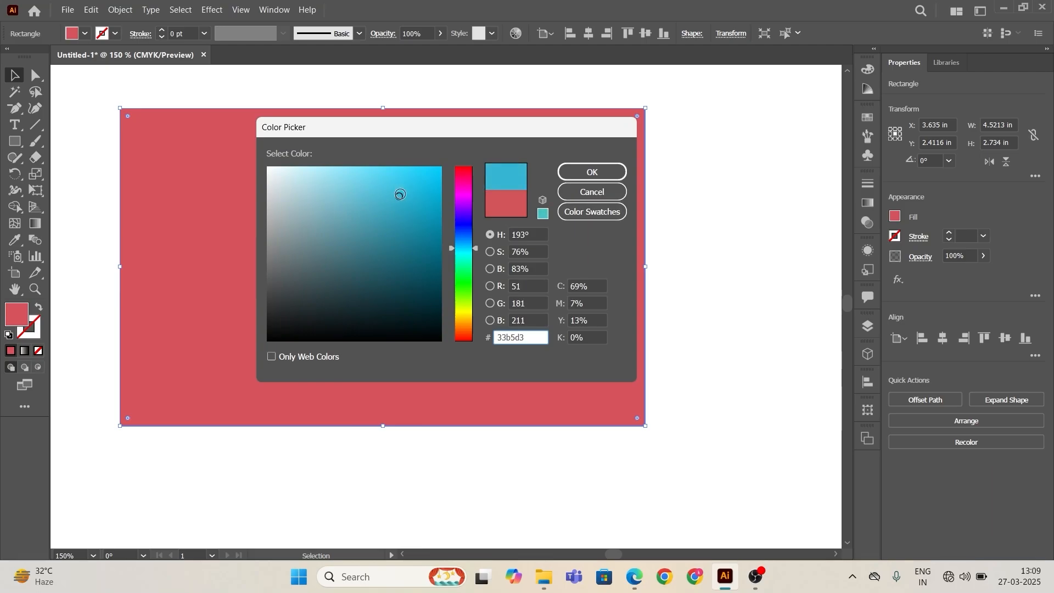
pyautogui.click(604, 171)
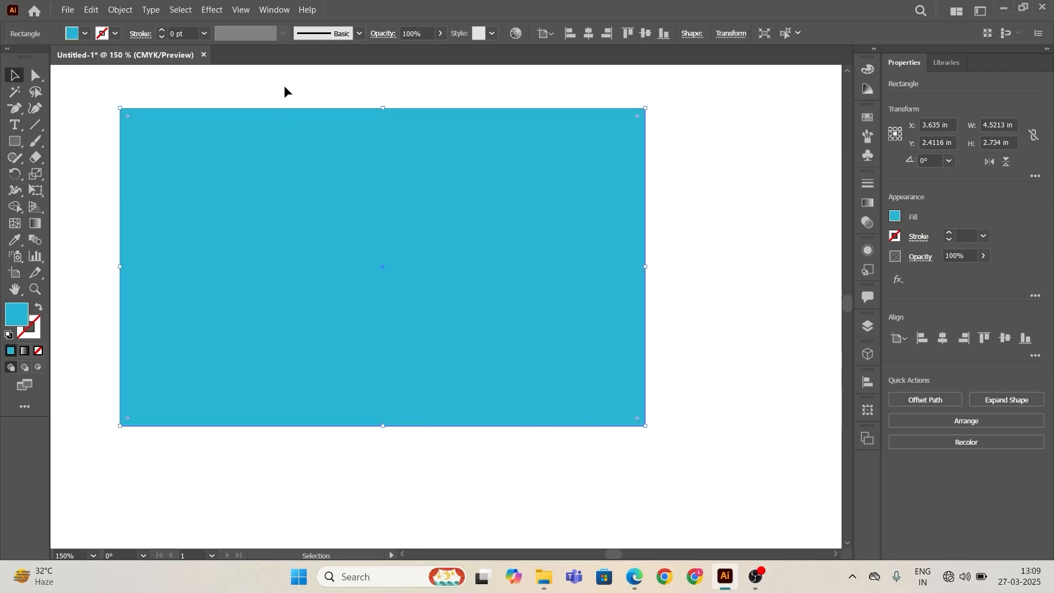
# Step: Apply the dark navy blue swatch as the rectangle's fill
pyautogui.click(85, 34)
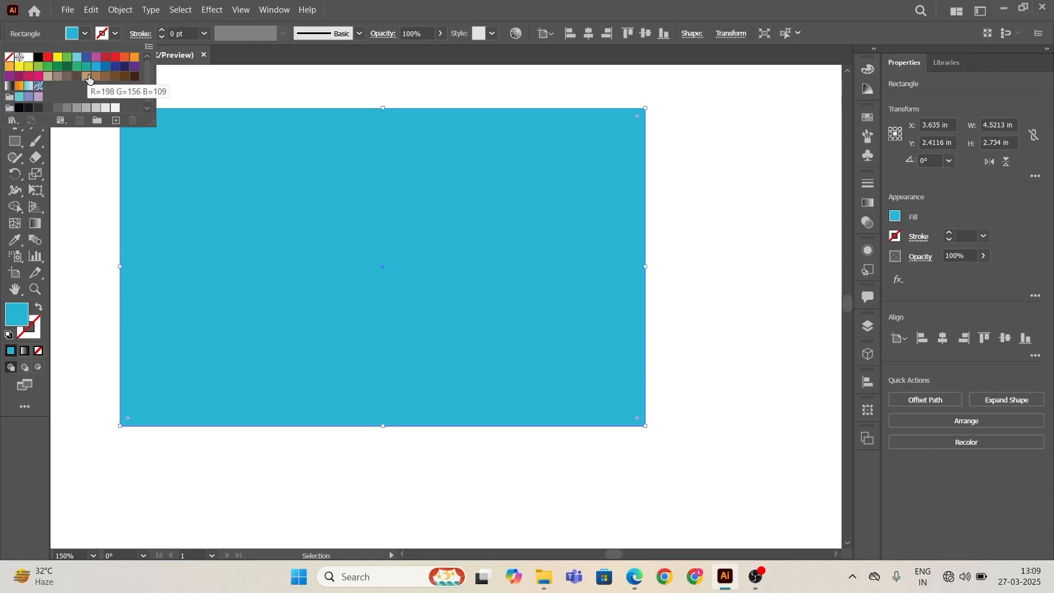
pyautogui.click(125, 67)
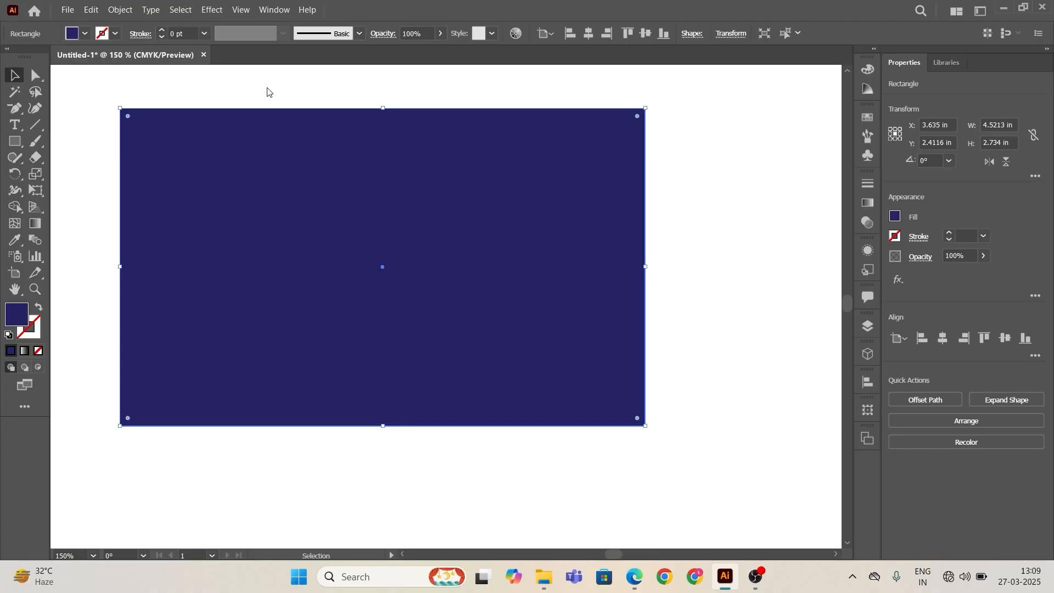
# Step: Reselect the rectangle and give it a 17 pt black stroke
pyautogui.click(785, 174)
pyautogui.moveTo(76, 101); pyautogui.dragTo(736, 308)
pyautogui.moveTo(159, 29); pyautogui.dragTo(164, 30)
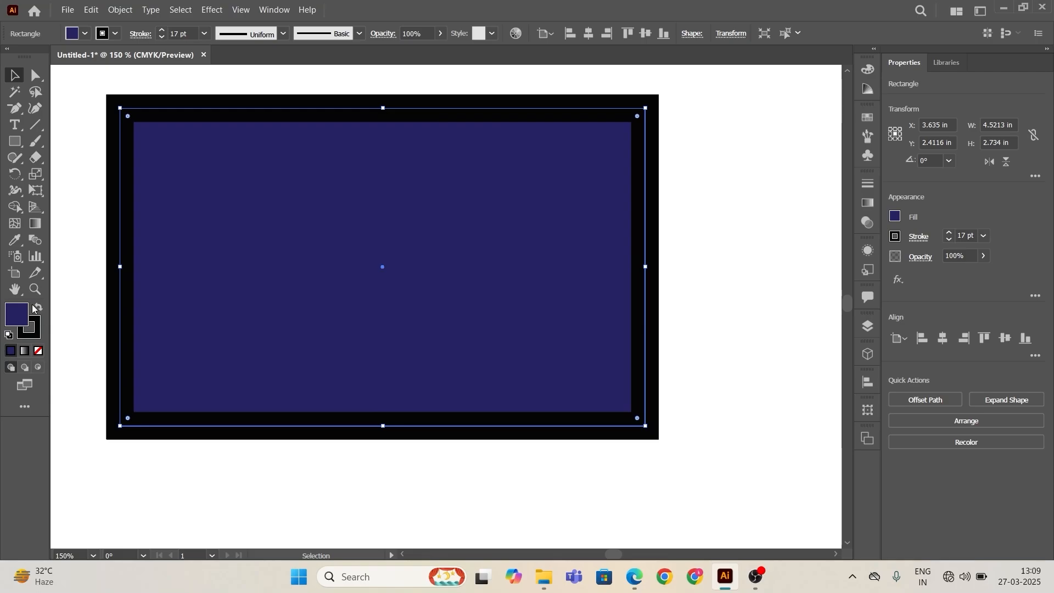
# Step: Set the rectangle's stroke colour to b72c3a, then undo the stroke colour change
pyautogui.click(35, 328)
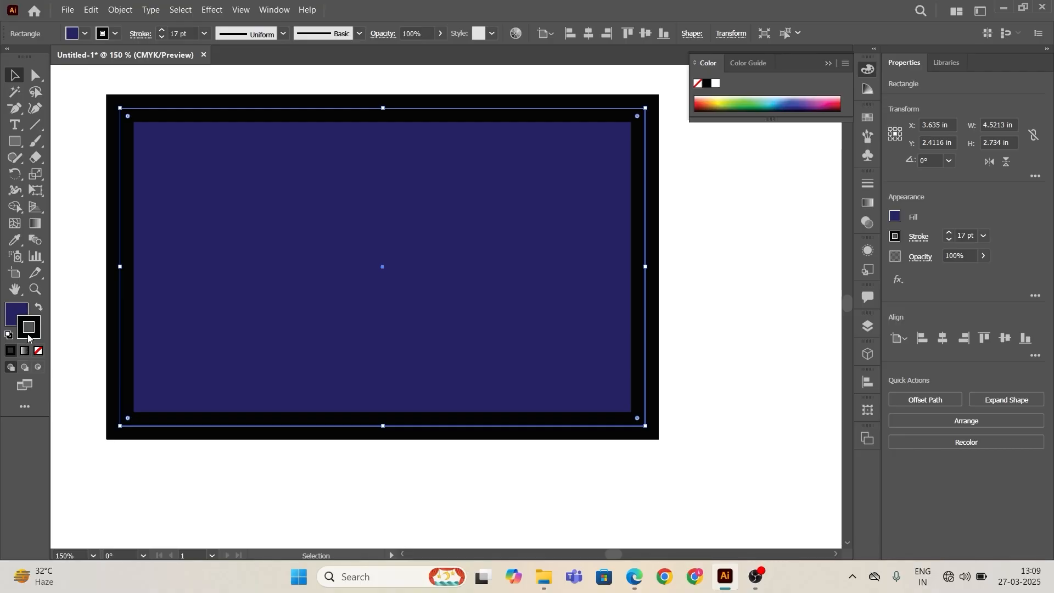
pyautogui.doubleClick(28, 336)
pyautogui.write('b72c3a')
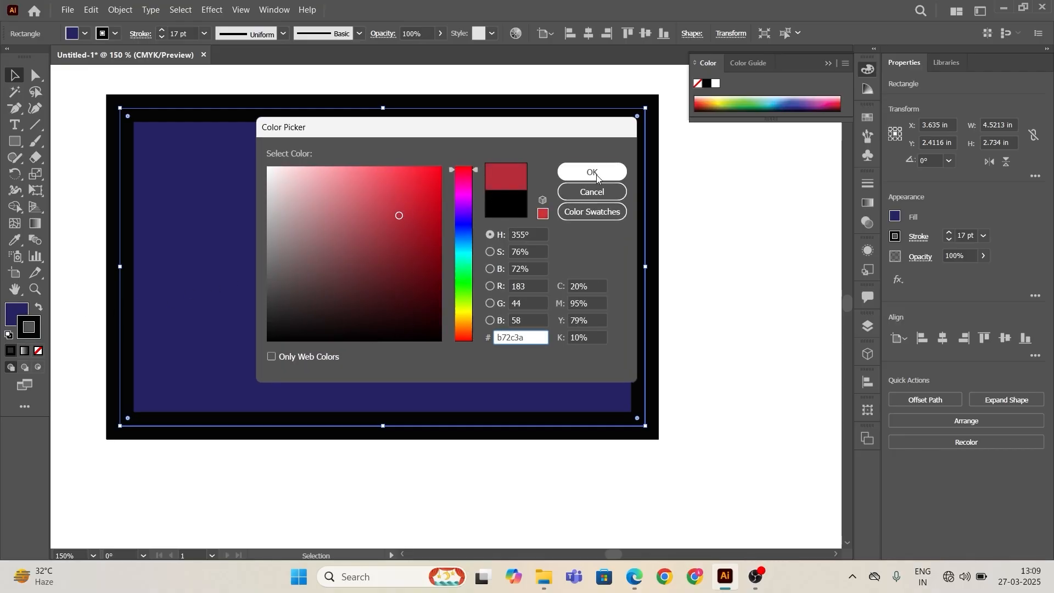
pyautogui.click(596, 172)
pyautogui.click(723, 186)
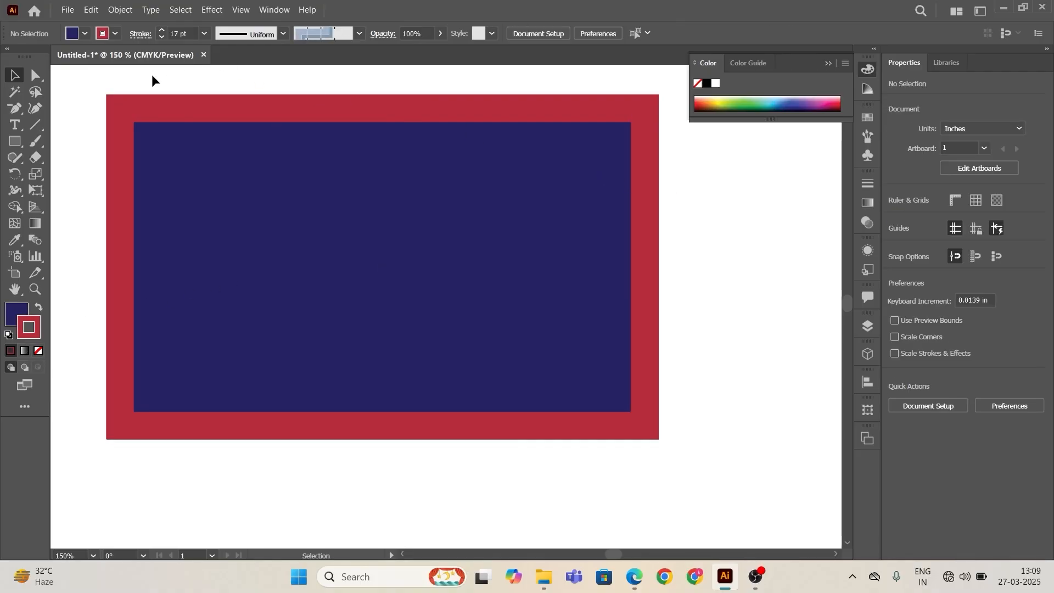
pyautogui.click(183, 136)
pyautogui.hotkey('ctrl', 'z')
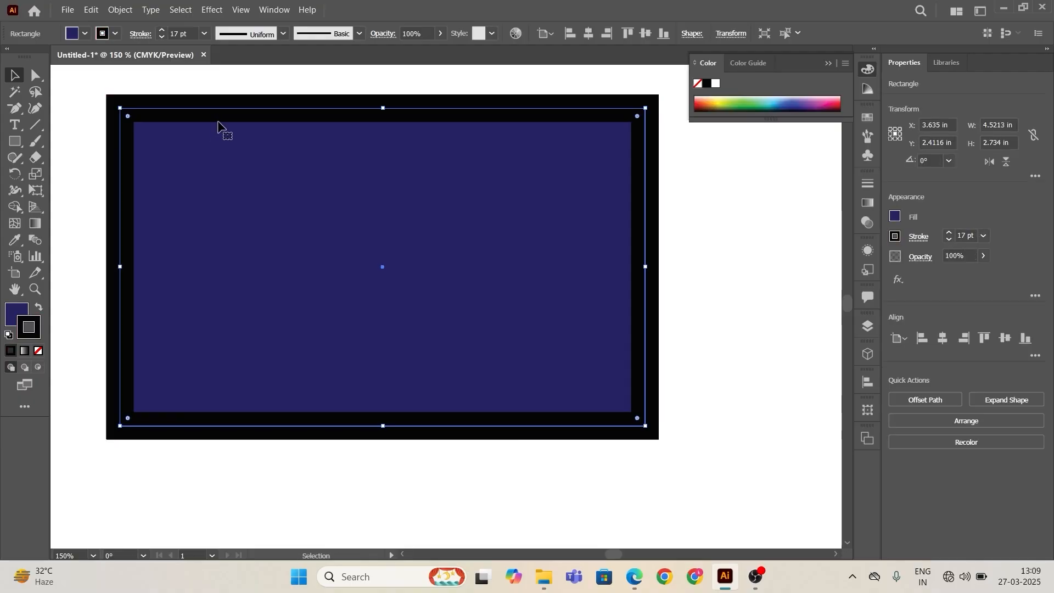
# Step: Reduce the rectangle's stroke weight to 11 pt
pyautogui.click(162, 37)
pyautogui.click(162, 37)
pyautogui.click(162, 37)
pyautogui.click(161, 37)
pyautogui.click(161, 38)
pyautogui.click(162, 37)
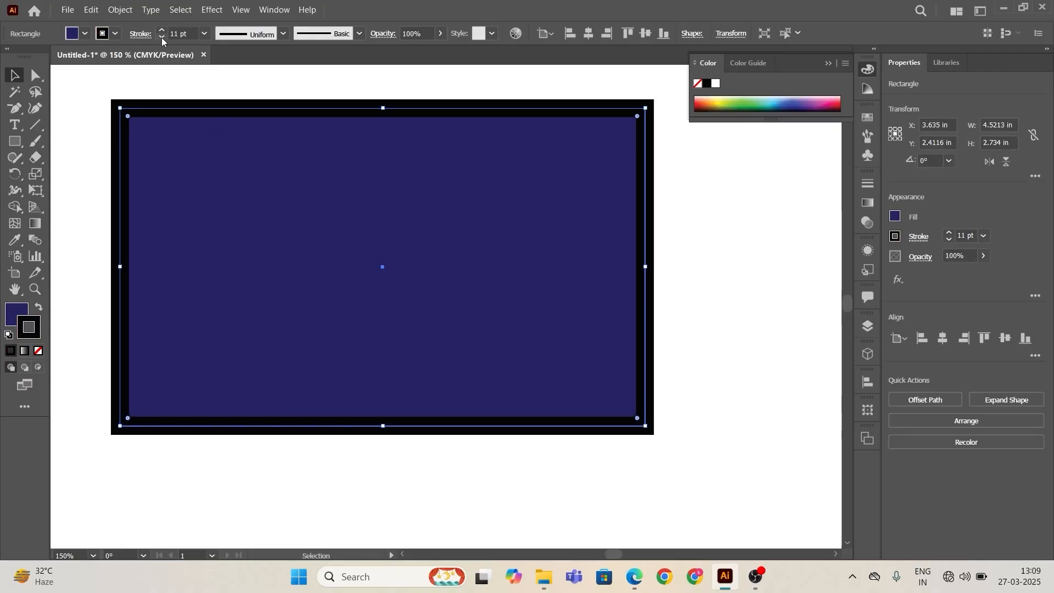
pyautogui.click(343, 71)
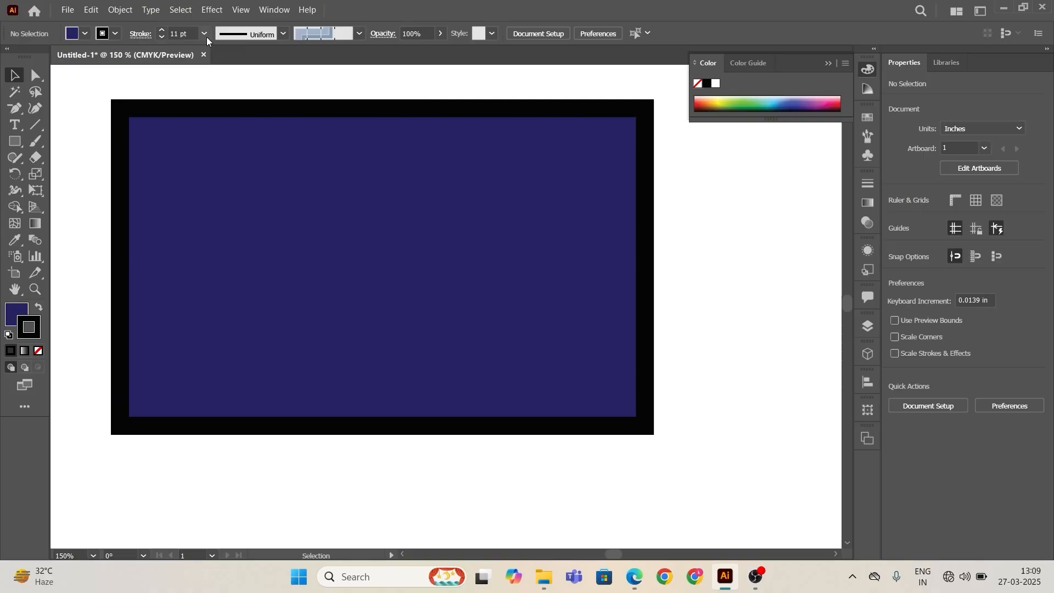
pyautogui.click(282, 32)
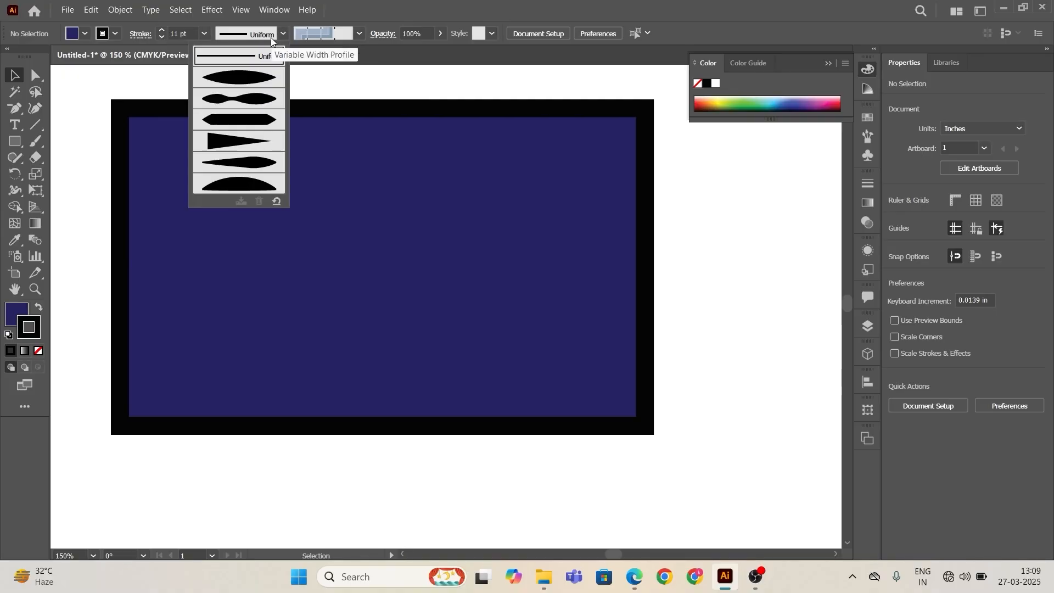
pyautogui.click(242, 77)
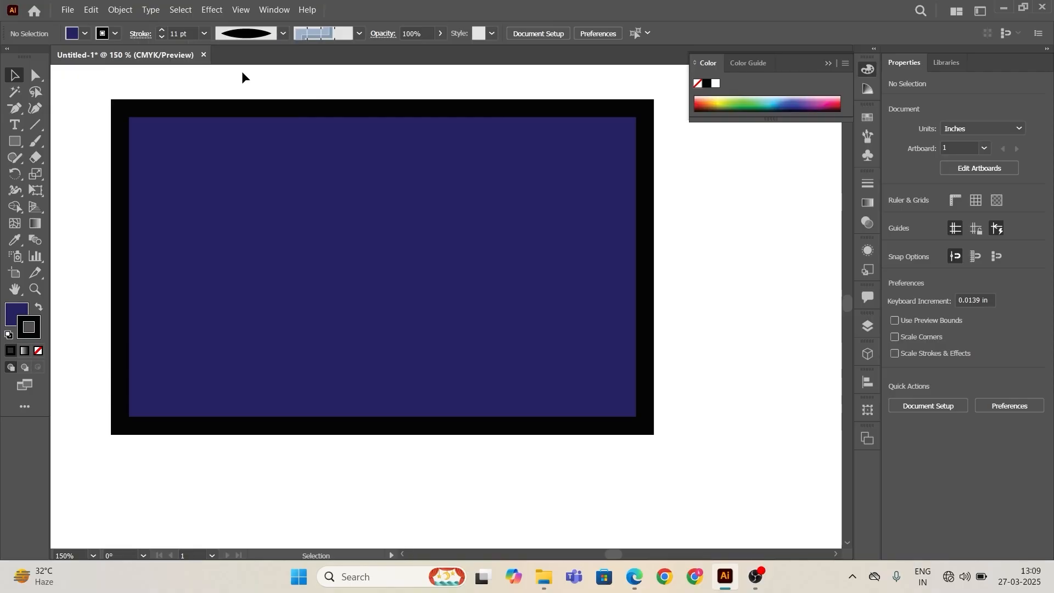
# Step: Try several variable width profiles on the rectangle's stroke and return it to Uniform
pyautogui.click(250, 102)
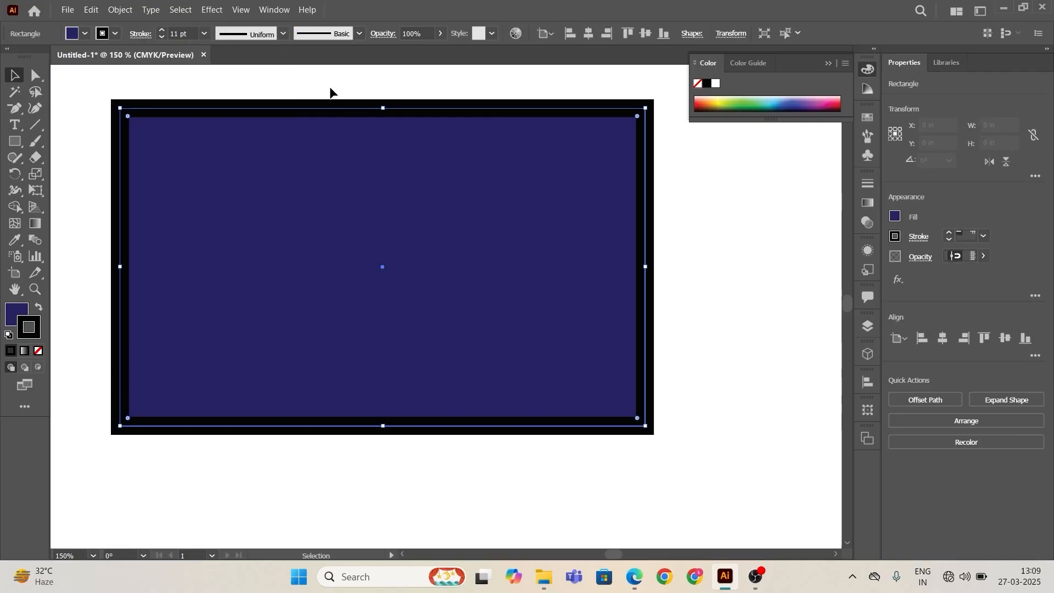
pyautogui.click(284, 35)
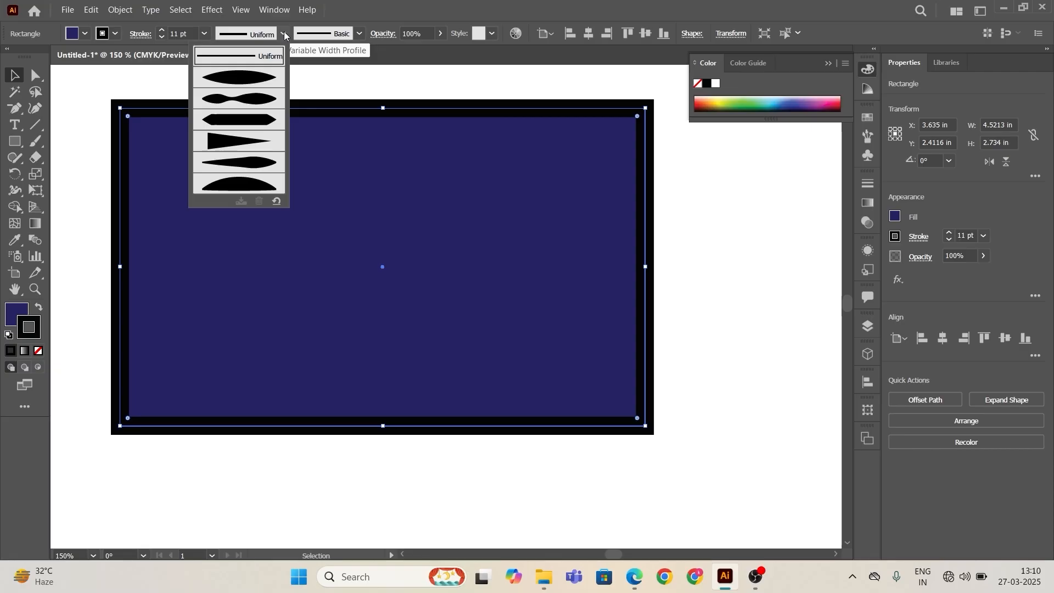
pyautogui.click(259, 77)
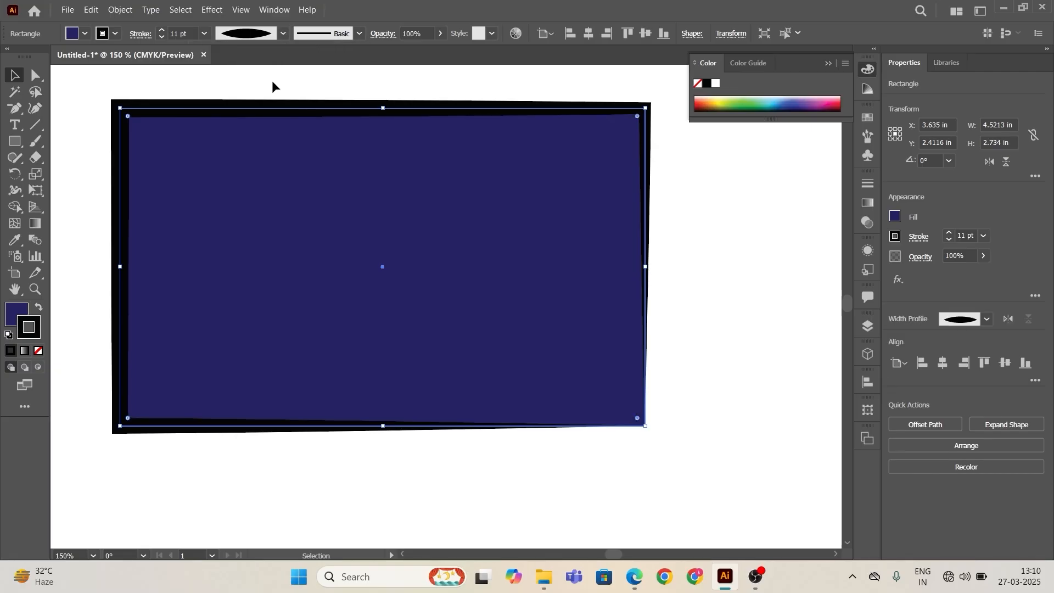
pyautogui.click(282, 35)
pyautogui.click(242, 122)
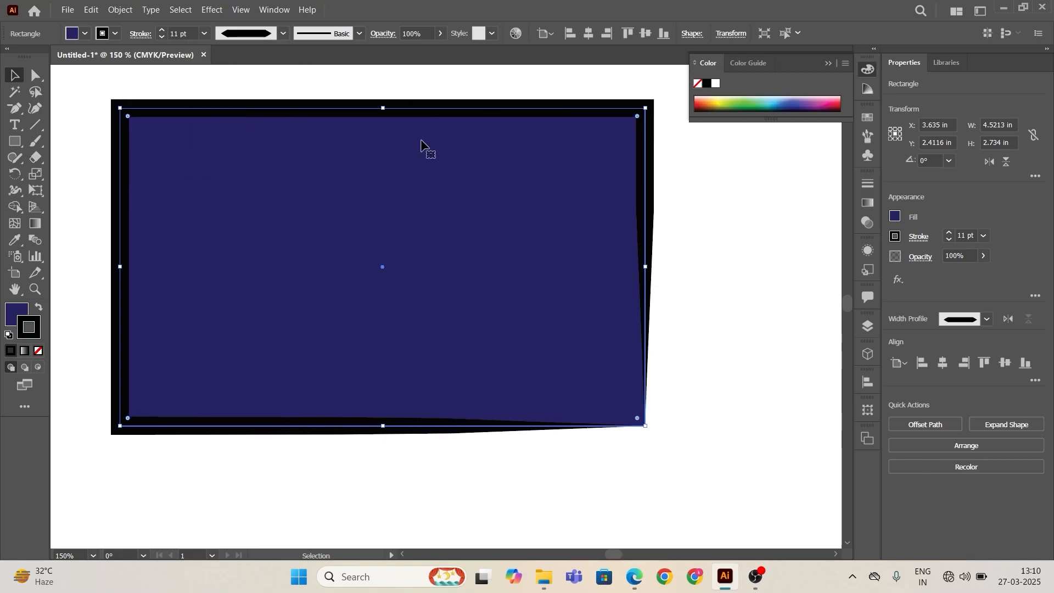
pyautogui.click(283, 34)
pyautogui.click(260, 163)
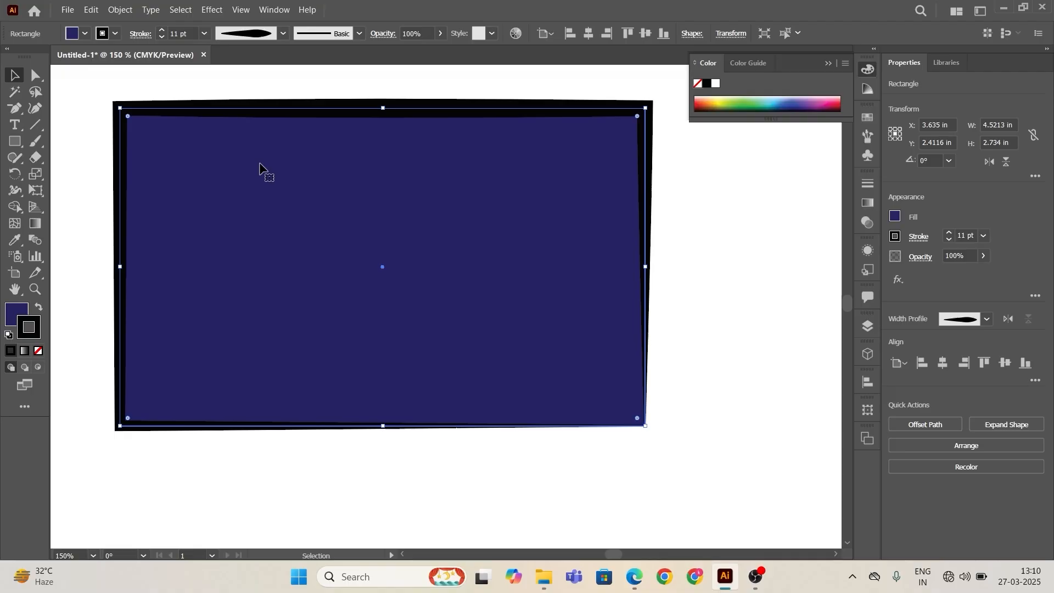
pyautogui.click(282, 34)
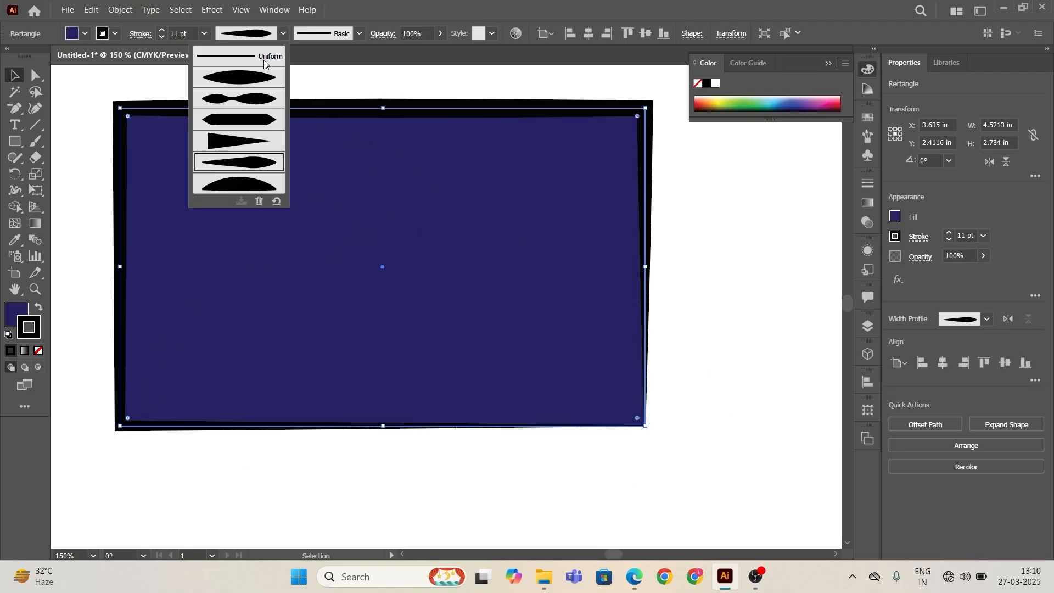
pyautogui.click(263, 57)
# Step: Apply the 3.00 brush definition to the rectangle's stroke
pyautogui.click(360, 35)
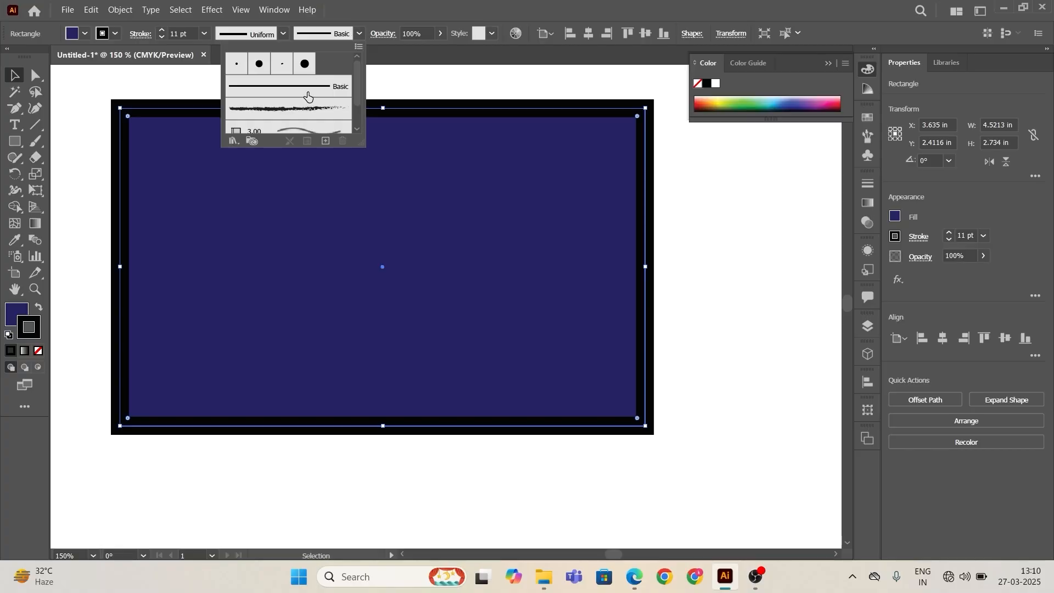
pyautogui.scroll(-1, 307, 91)
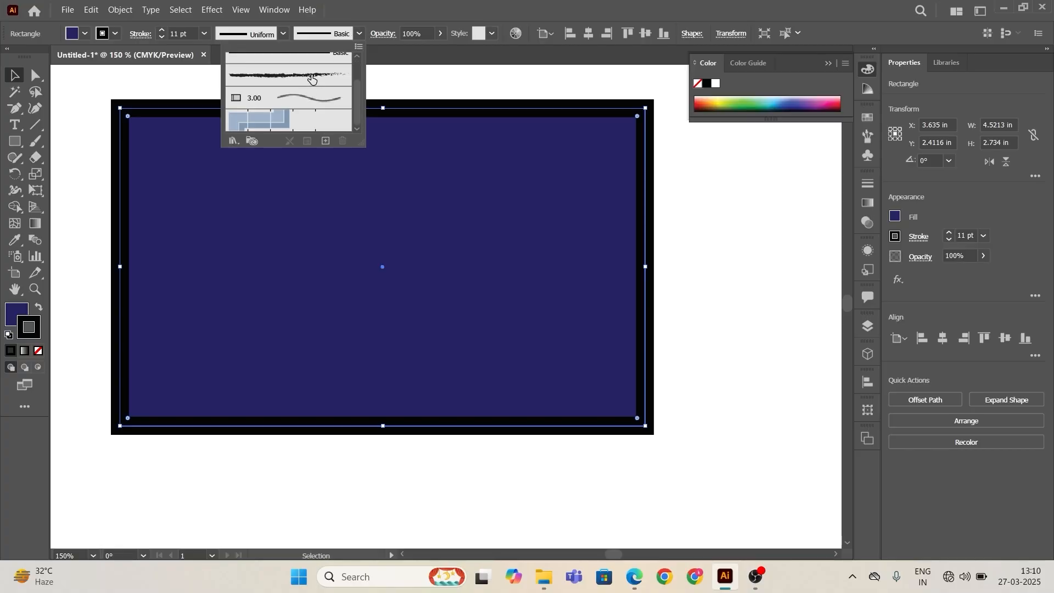
pyautogui.click(312, 79)
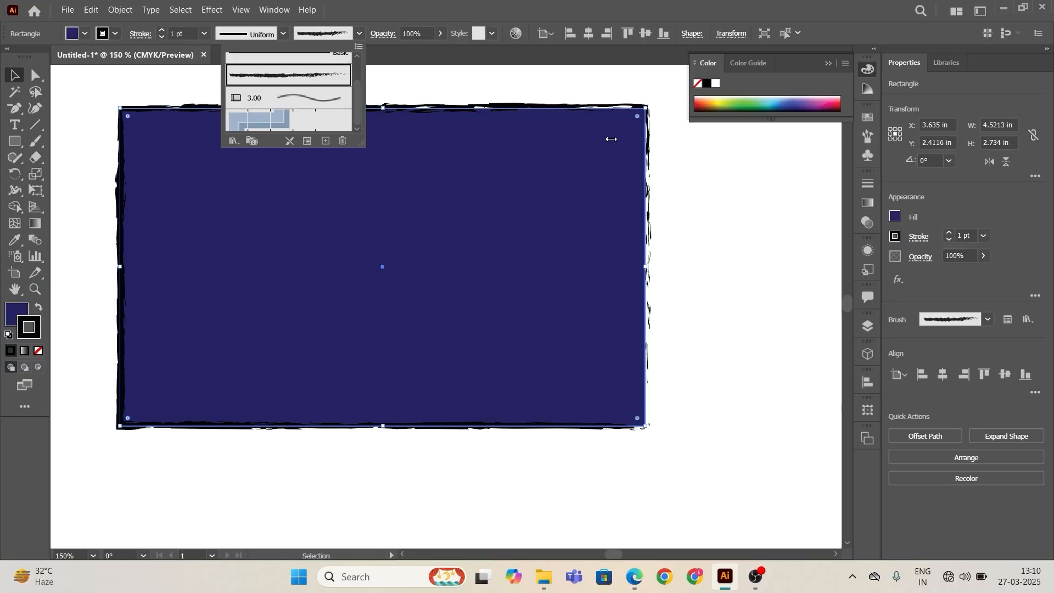
pyautogui.click(316, 102)
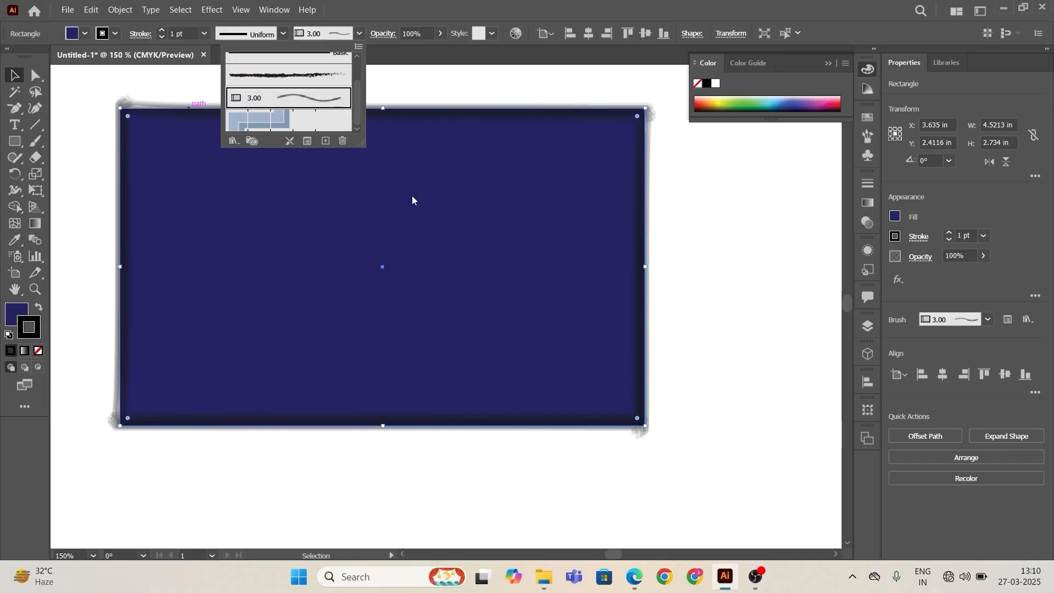
# Step: Apply the blue border pattern brush to the rectangle's stroke, trying several stroke weights and settling on 0.75 pt
pyautogui.click(281, 118)
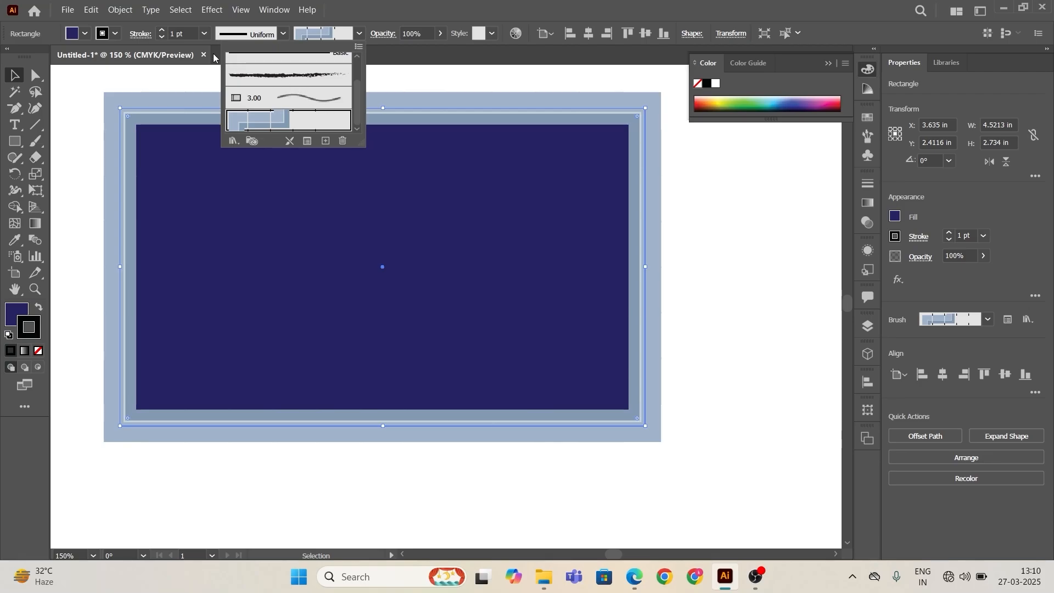
pyautogui.click(161, 29)
pyautogui.moveTo(334, 135)
pyautogui.mouseDown()
pyautogui.moveTo(397, 190)
pyautogui.moveTo(528, 262)
pyautogui.mouseUp()
pyautogui.click(162, 29)
pyautogui.click(161, 29)
pyautogui.click(161, 29)
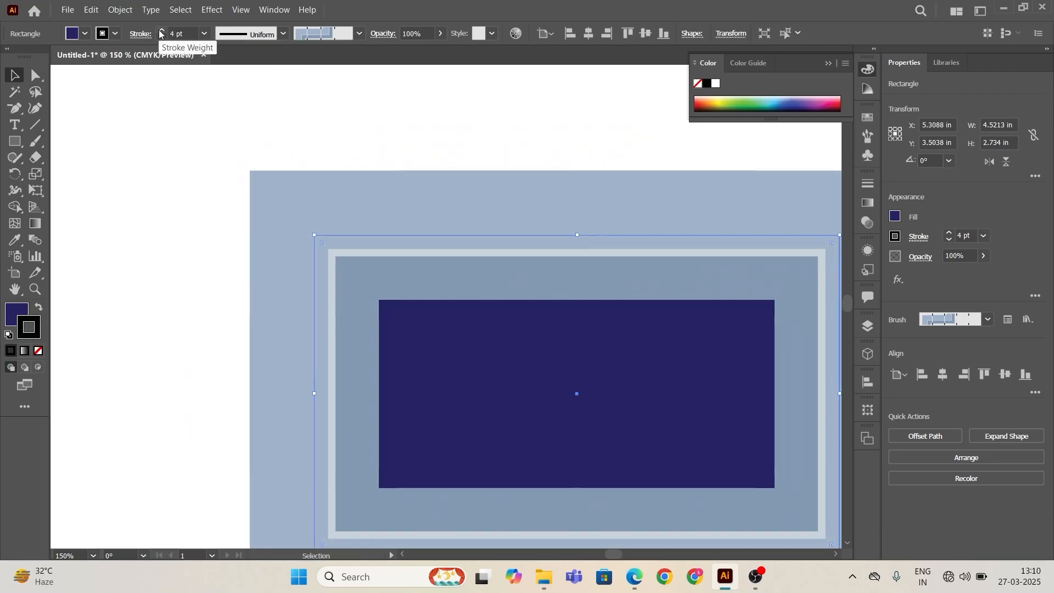
pyautogui.click(161, 30)
pyautogui.click(161, 37)
pyautogui.click(161, 38)
pyautogui.click(160, 37)
pyautogui.click(160, 37)
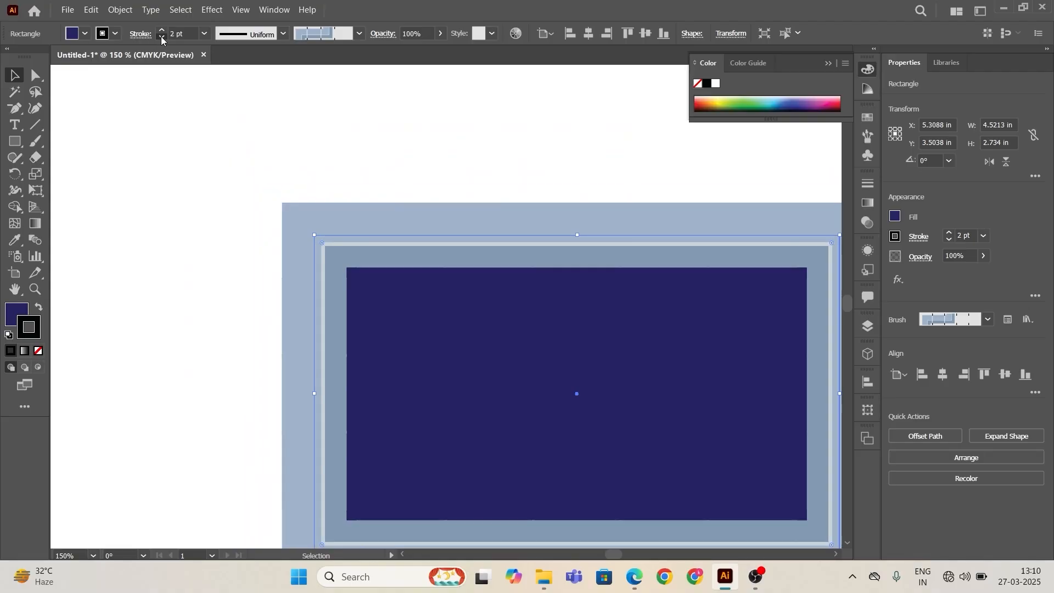
pyautogui.click(161, 37)
pyautogui.moveTo(411, 277); pyautogui.dragTo(331, 209)
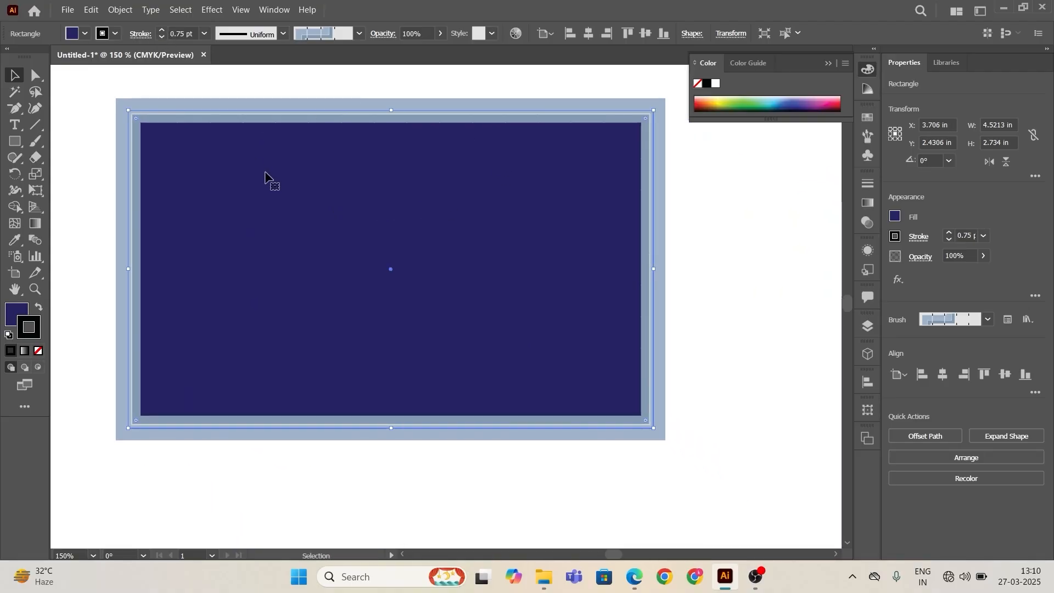
# Step: Reset the rectangle's stroke to the Basic brush and lower the stroke weight until the stroke is removed
pyautogui.click(359, 32)
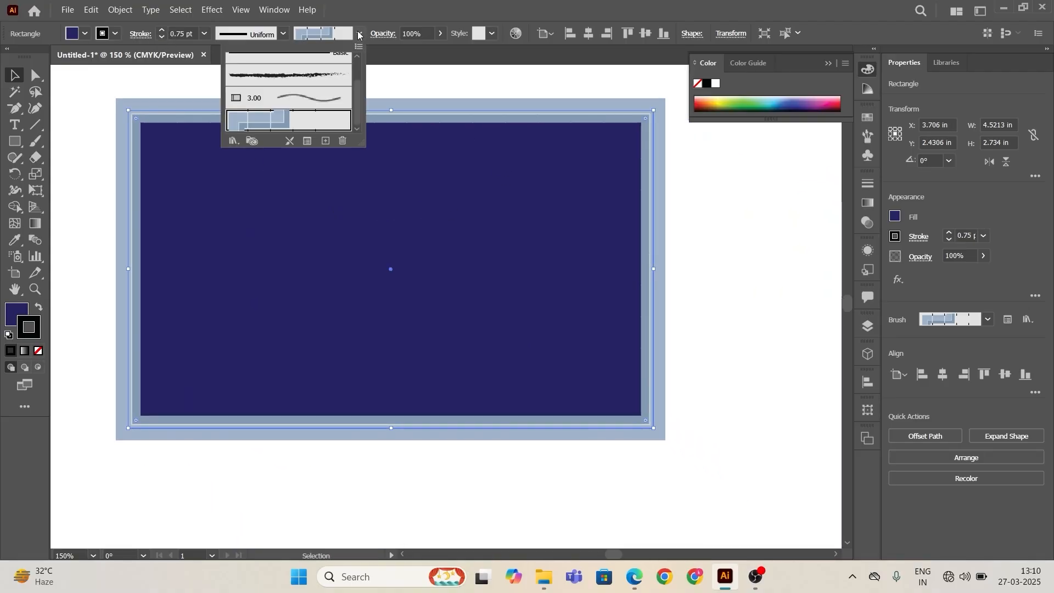
pyautogui.click(312, 89)
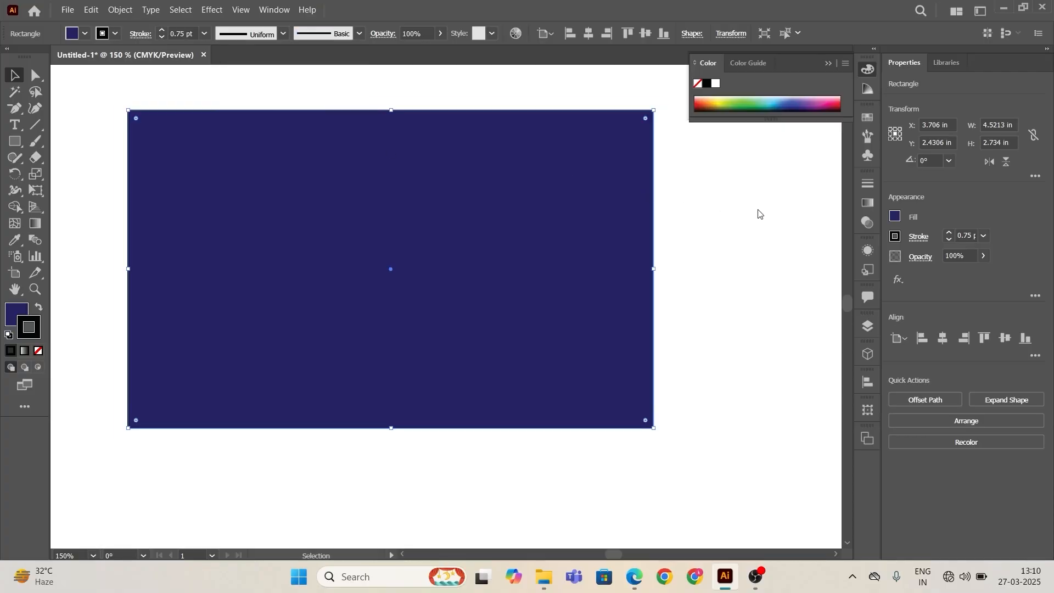
pyautogui.click(163, 38)
pyautogui.click(163, 37)
pyautogui.click(162, 37)
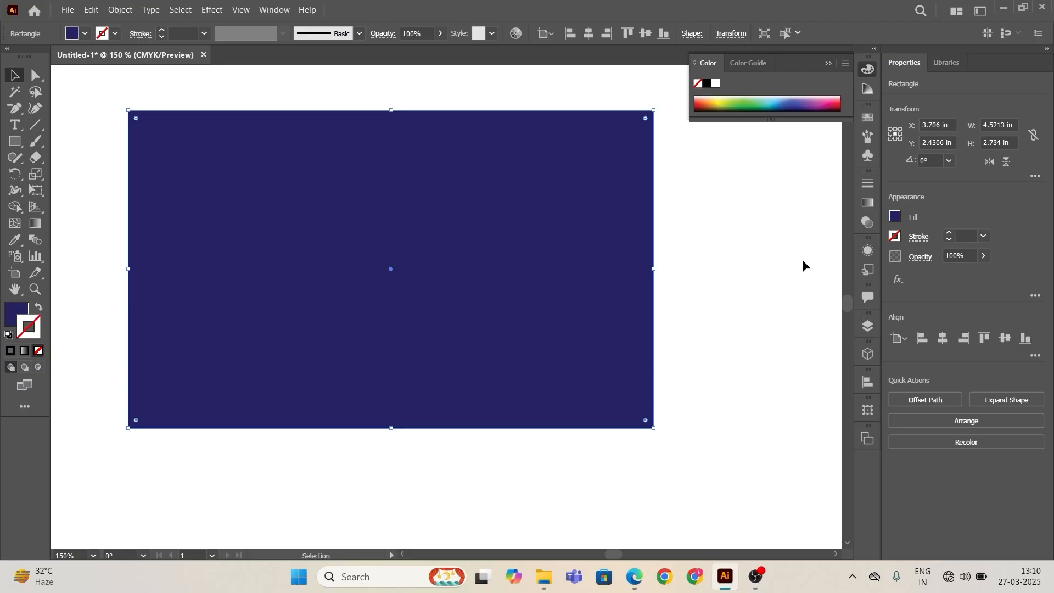
pyautogui.click(733, 265)
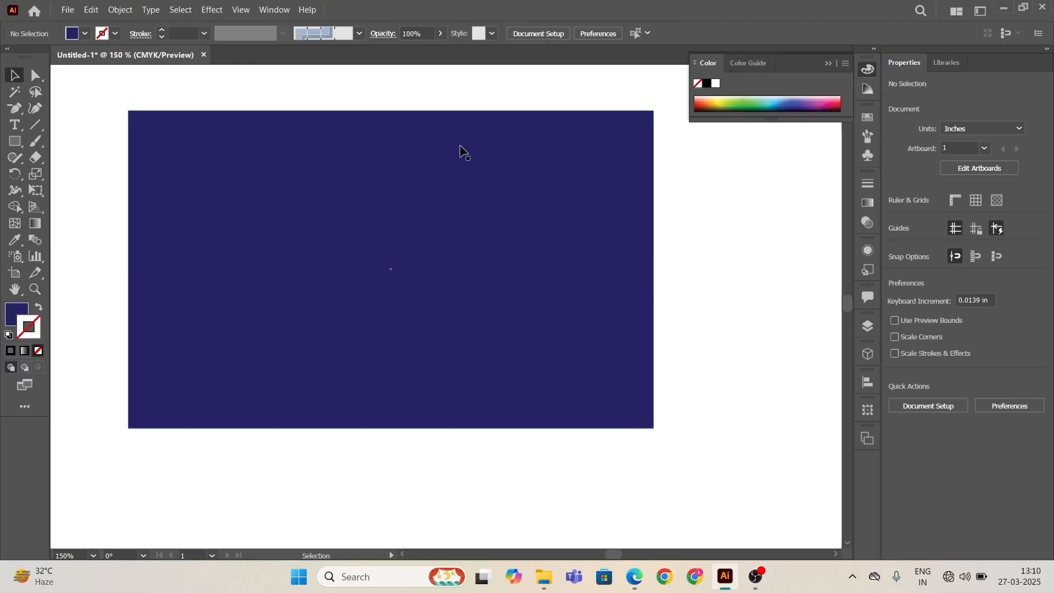
# Step: Try to round the rectangle's corners by dragging its corner widgets
pyautogui.moveTo(110, 104); pyautogui.dragTo(723, 510)
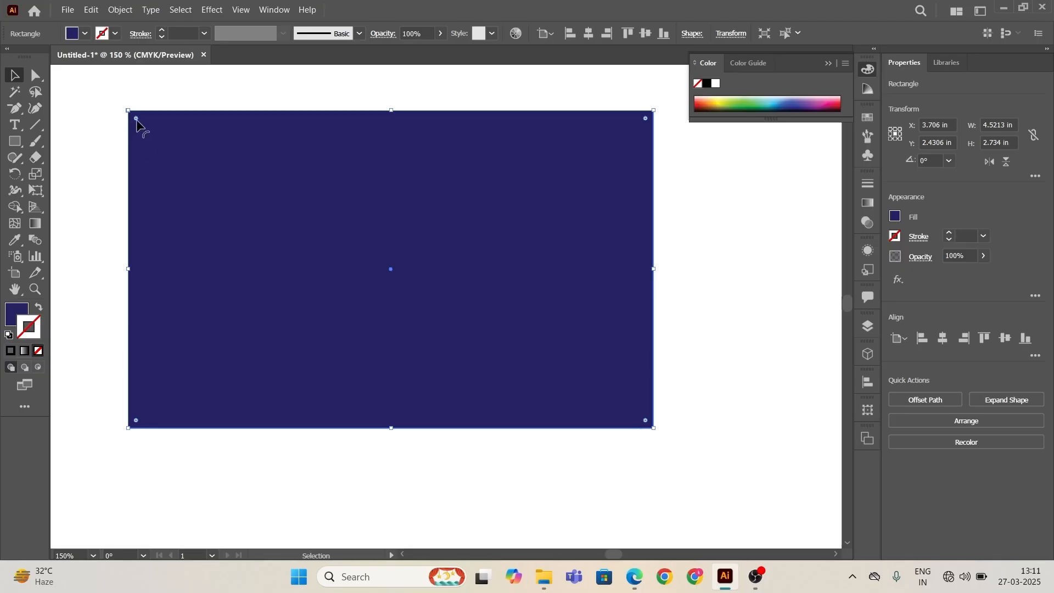
pyautogui.moveTo(136, 118); pyautogui.dragTo(162, 132)
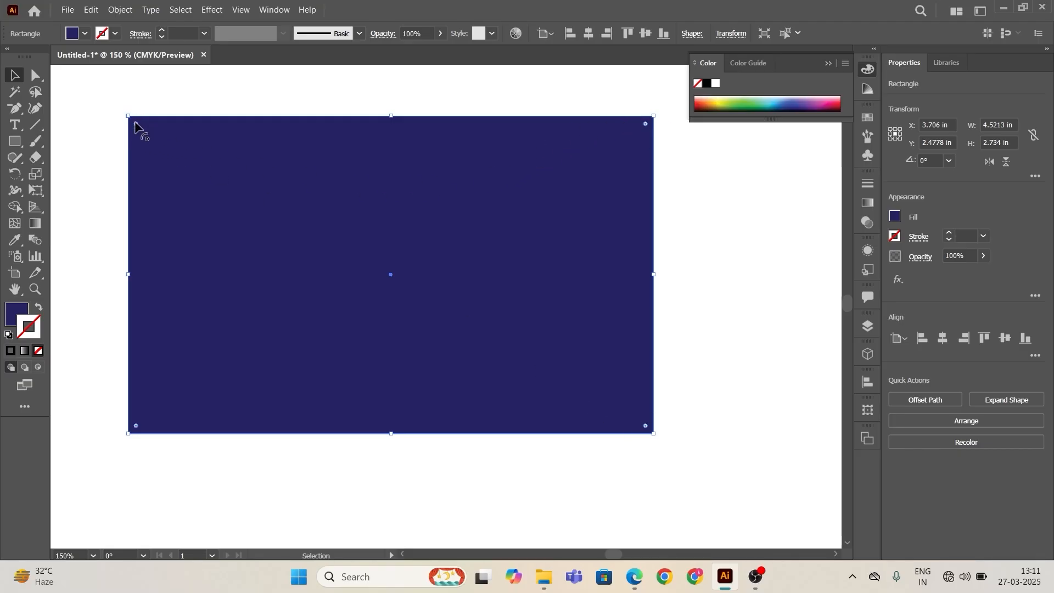
pyautogui.moveTo(137, 123)
pyautogui.mouseDown()
pyautogui.moveTo(306, 297)
pyautogui.moveTo(130, 115)
pyautogui.mouseUp()
pyautogui.click(768, 231)
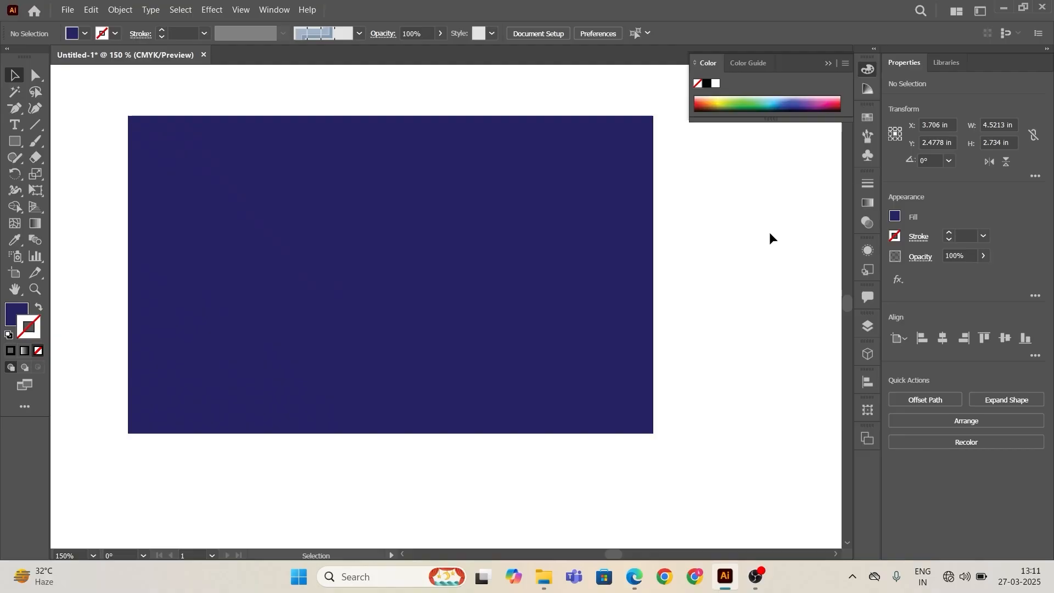
pyautogui.click(219, 129)
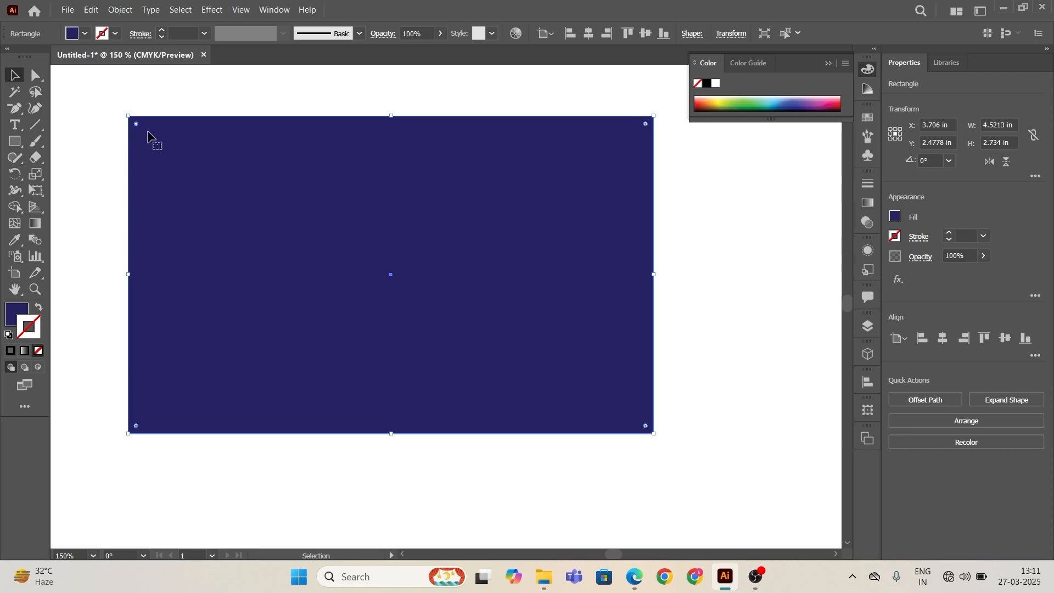
pyautogui.press('shift')
pyautogui.moveTo(645, 125); pyautogui.dragTo(731, 155)
pyautogui.click(780, 206)
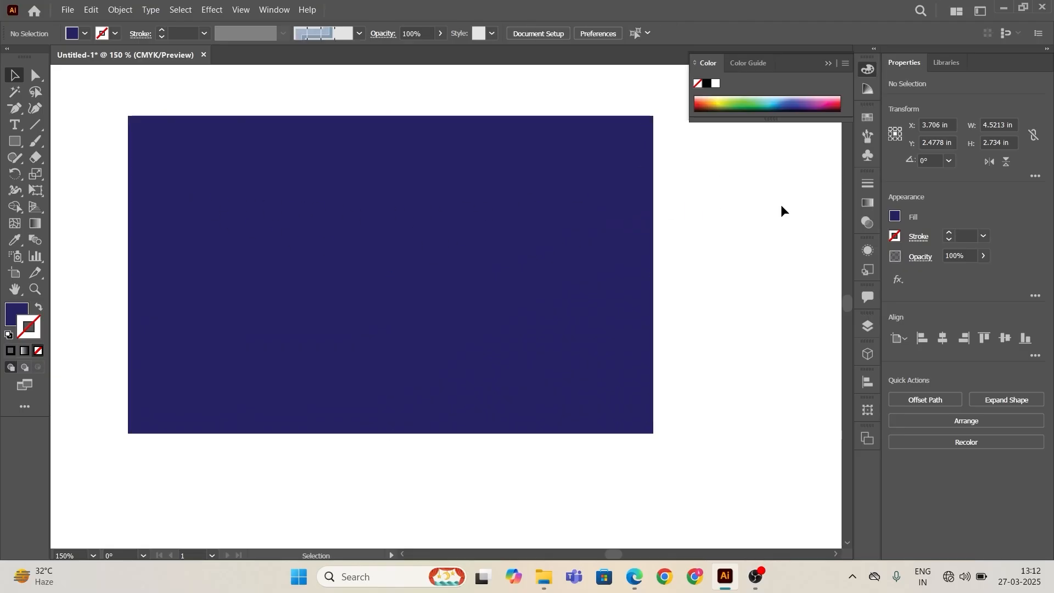
pyautogui.click(294, 273)
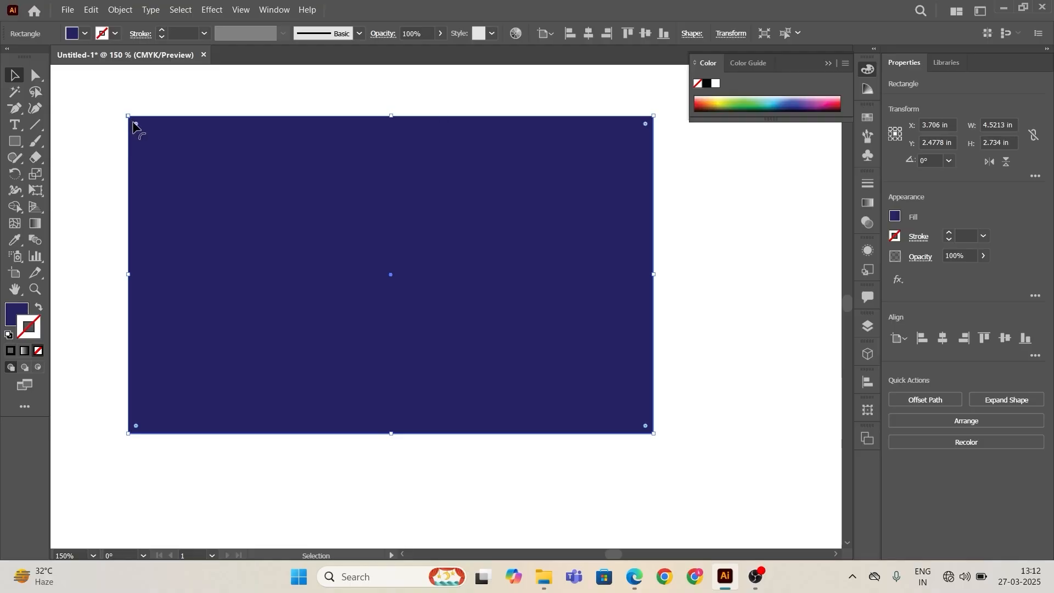
pyautogui.moveTo(136, 126); pyautogui.dragTo(106, 110)
pyautogui.moveTo(395, 285); pyautogui.dragTo(433, 282)
pyautogui.click(722, 326)
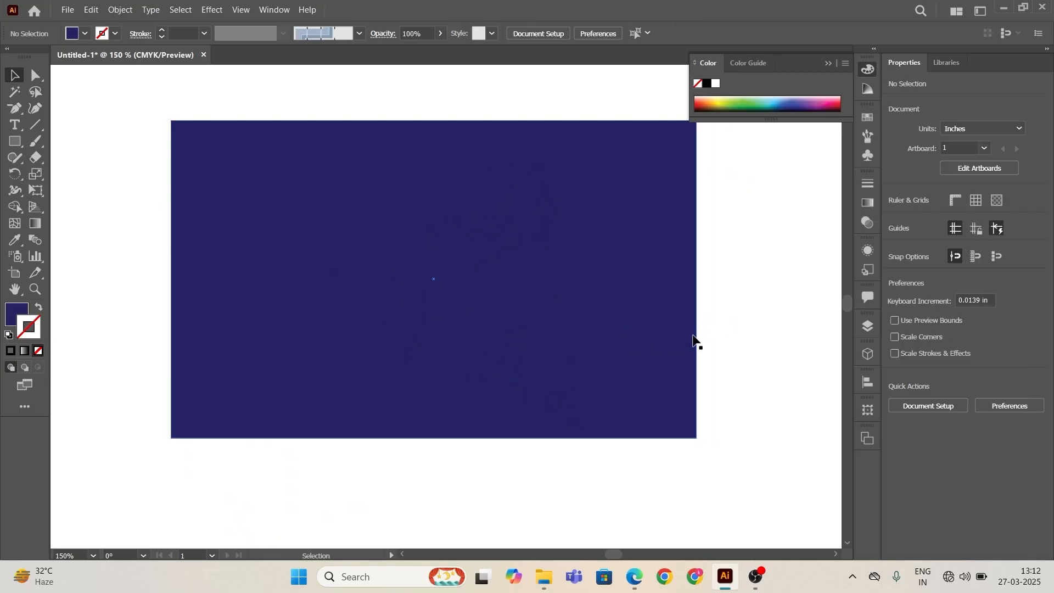
# Step: Shrink the rectangle to about 2.55 × 1.54 in and move it to the artboard's top-left corner
pyautogui.moveTo(696, 340); pyautogui.dragTo(441, 254)
pyautogui.scroll(-2, 646, 280)
pyautogui.moveTo(336, 209); pyautogui.dragTo(276, 175)
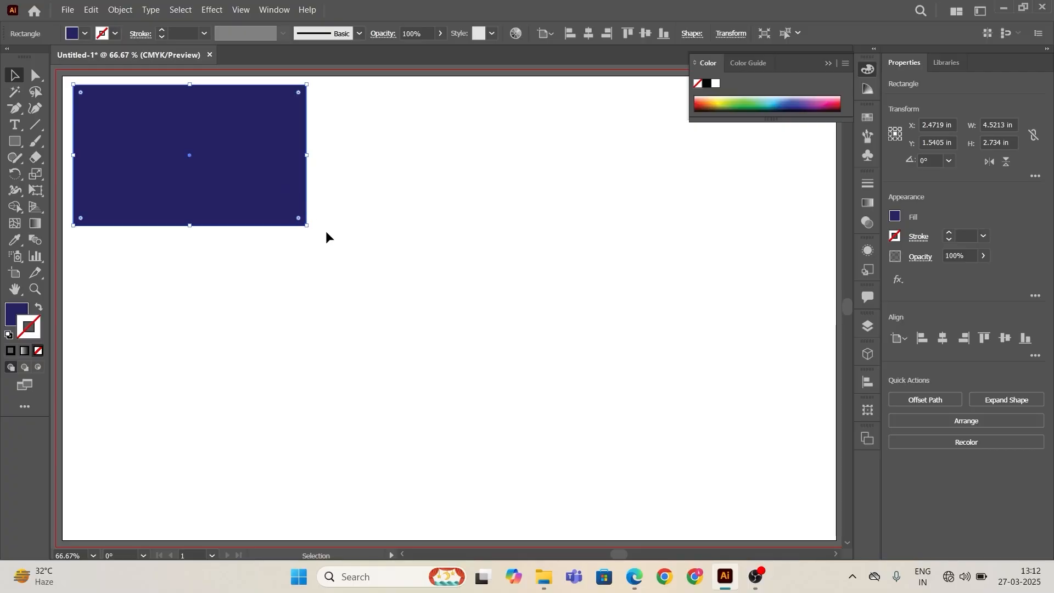
pyautogui.click(390, 206)
pyautogui.moveTo(64, 79); pyautogui.dragTo(365, 269)
pyautogui.moveTo(303, 226); pyautogui.dragTo(645, 382)
pyautogui.hotkey('ctrl', 'z')
pyautogui.hotkey('ctrl', 'z')
pyautogui.moveTo(188, 159); pyautogui.dragTo(357, 280)
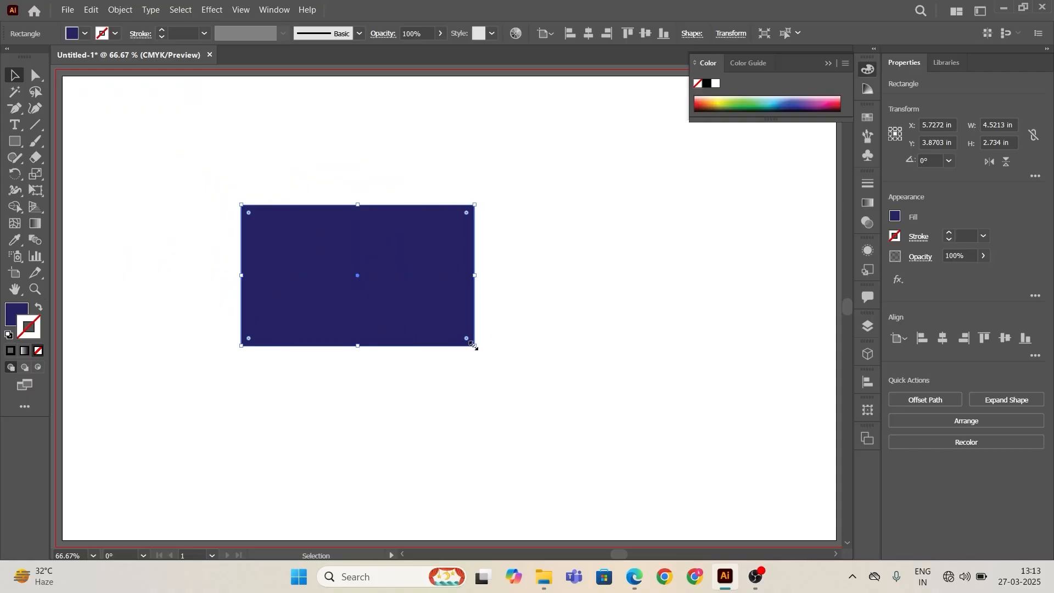
pyautogui.moveTo(476, 344); pyautogui.dragTo(374, 334)
pyautogui.moveTo(307, 247); pyautogui.dragTo(121, 114)
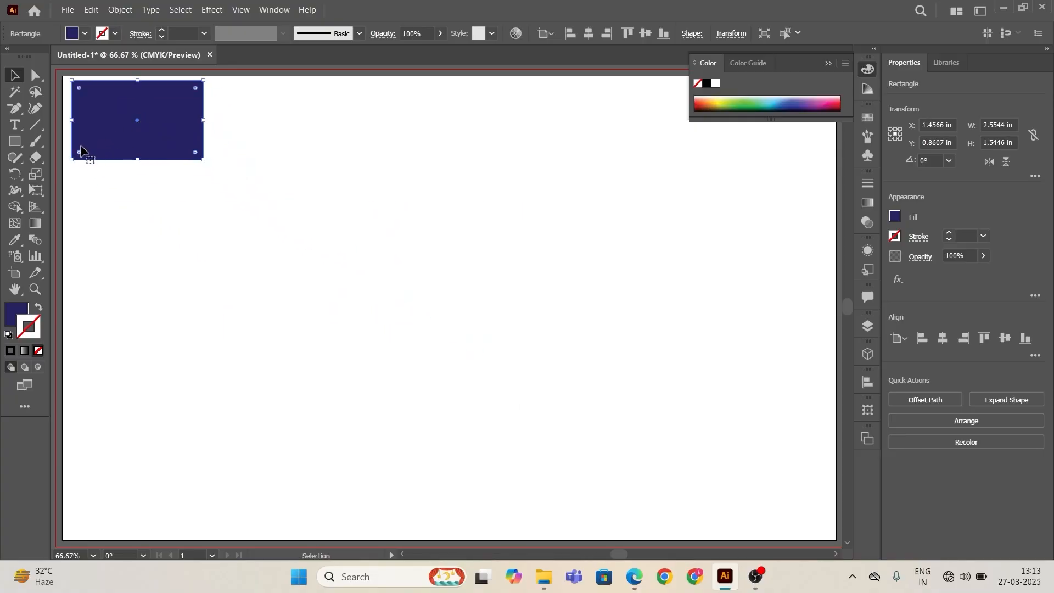
# Step: Draw a rounded rectangle about 3.94 × 1.99 in with the Rounded Rectangle tool and move it beside the first rectangle
pyautogui.rightClick(10, 143)
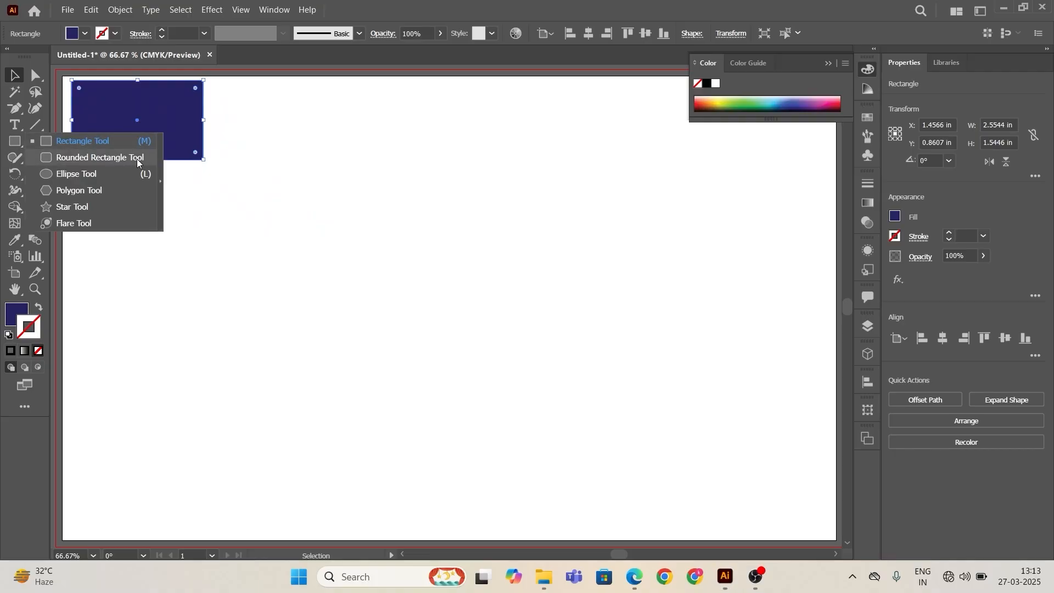
pyautogui.click(137, 158)
pyautogui.moveTo(381, 268)
pyautogui.mouseDown()
pyautogui.moveTo(467, 323)
pyautogui.moveTo(585, 370)
pyautogui.mouseUp()
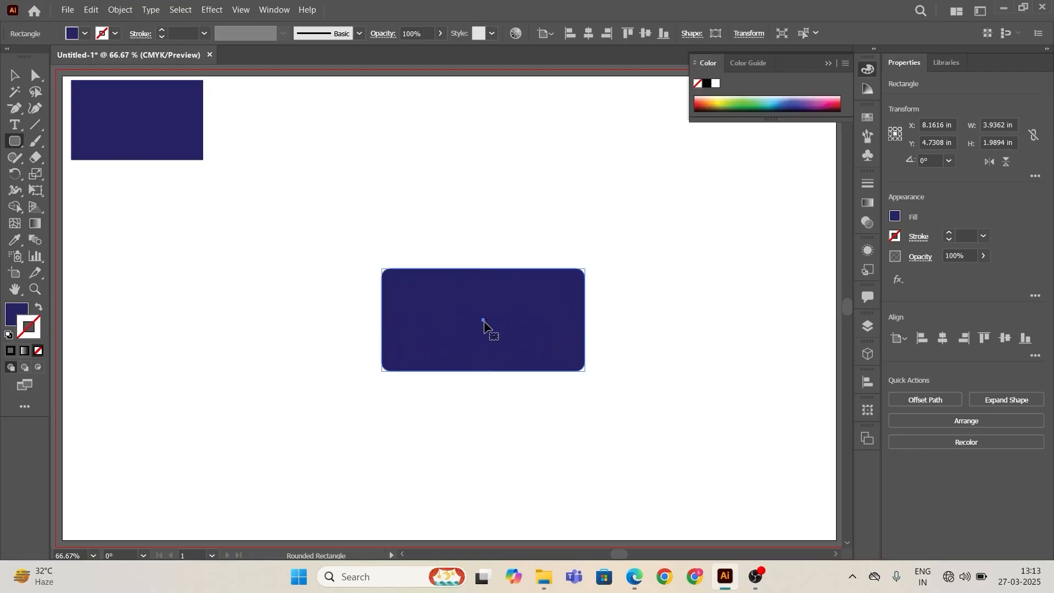
pyautogui.moveTo(482, 320); pyautogui.dragTo(376, 139)
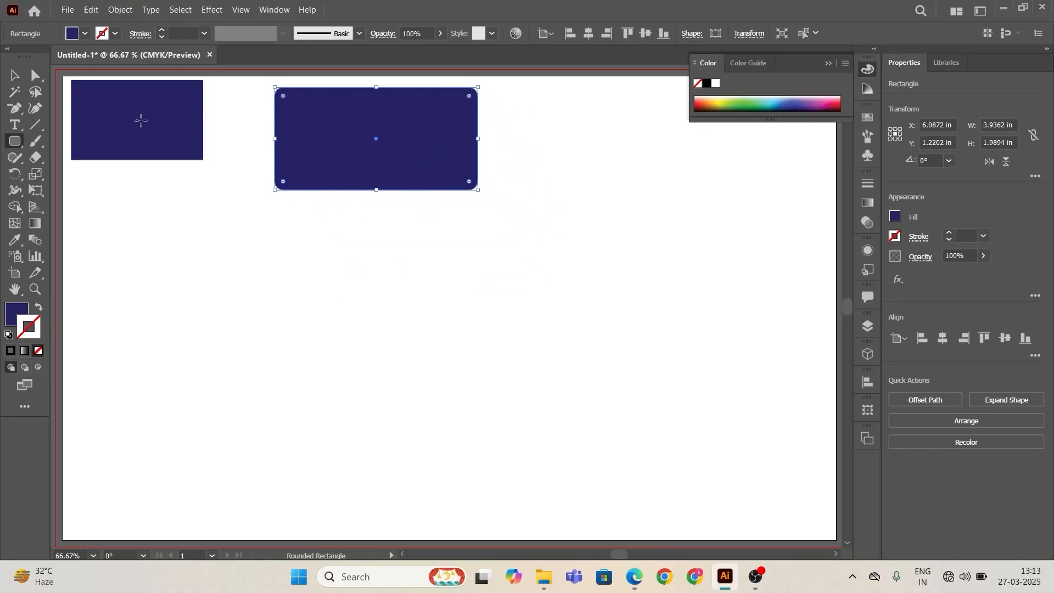
# Step: Nudge the first rectangle slightly down and to the right
pyautogui.click(14, 75)
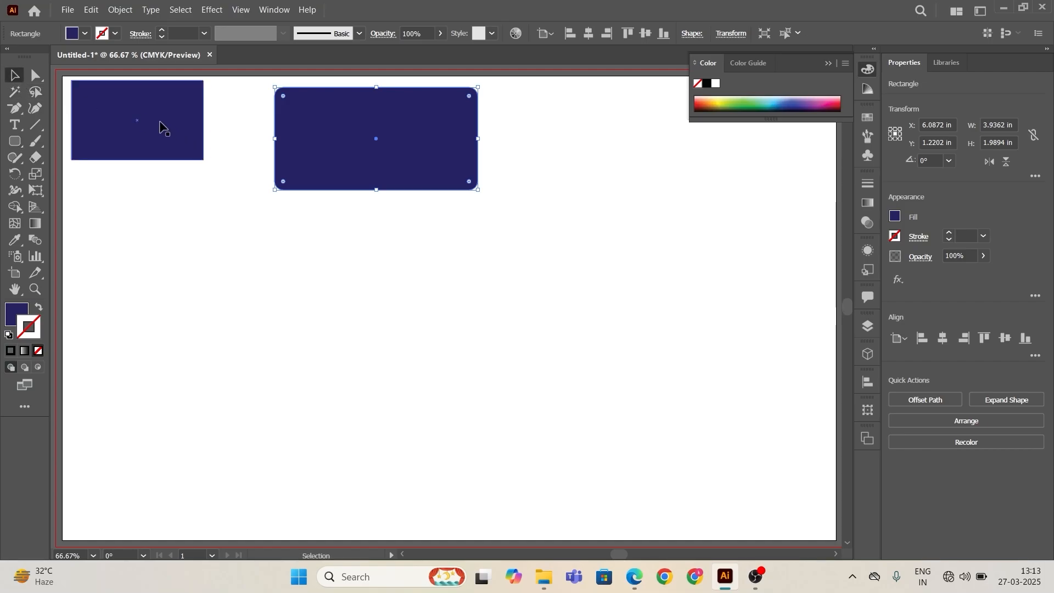
pyautogui.moveTo(134, 125); pyautogui.dragTo(146, 143)
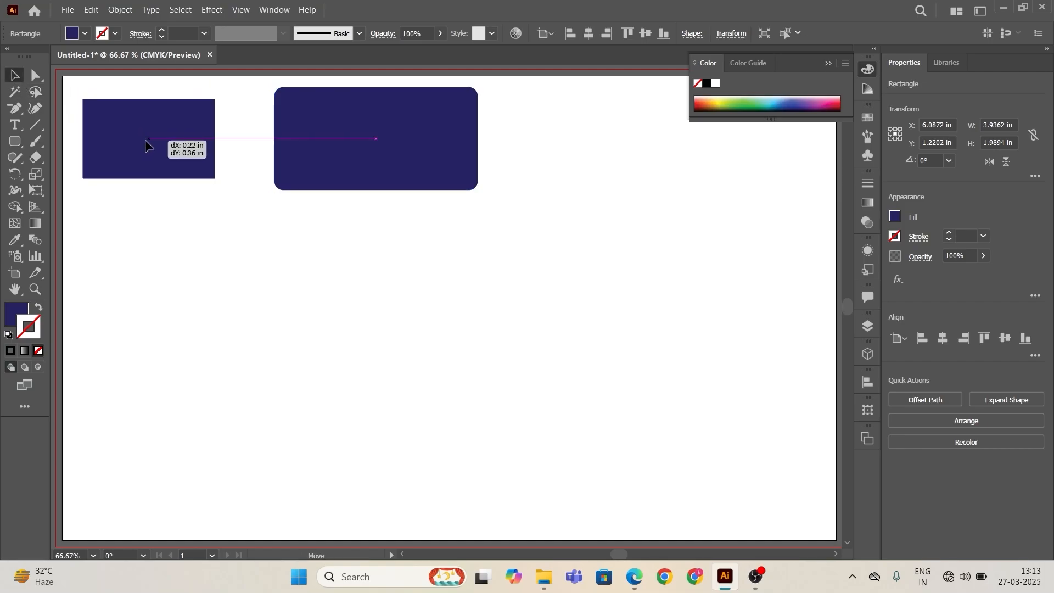
# Step: Resize the rounded rectangle to about 2.85 × 1.44 in and reposition it next to the first rectangle
pyautogui.click(329, 147)
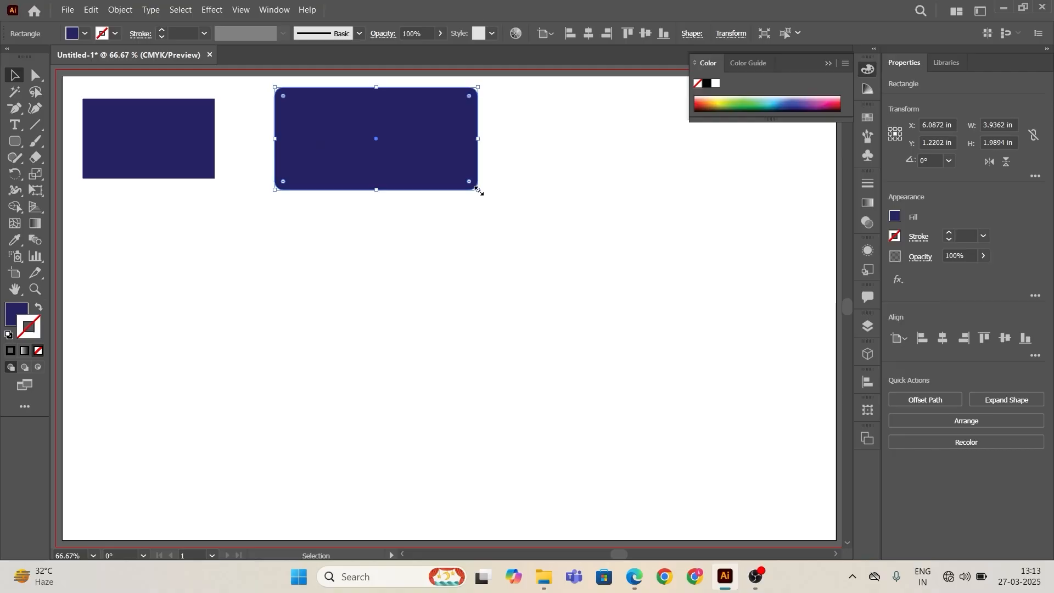
pyautogui.moveTo(478, 189); pyautogui.dragTo(421, 161)
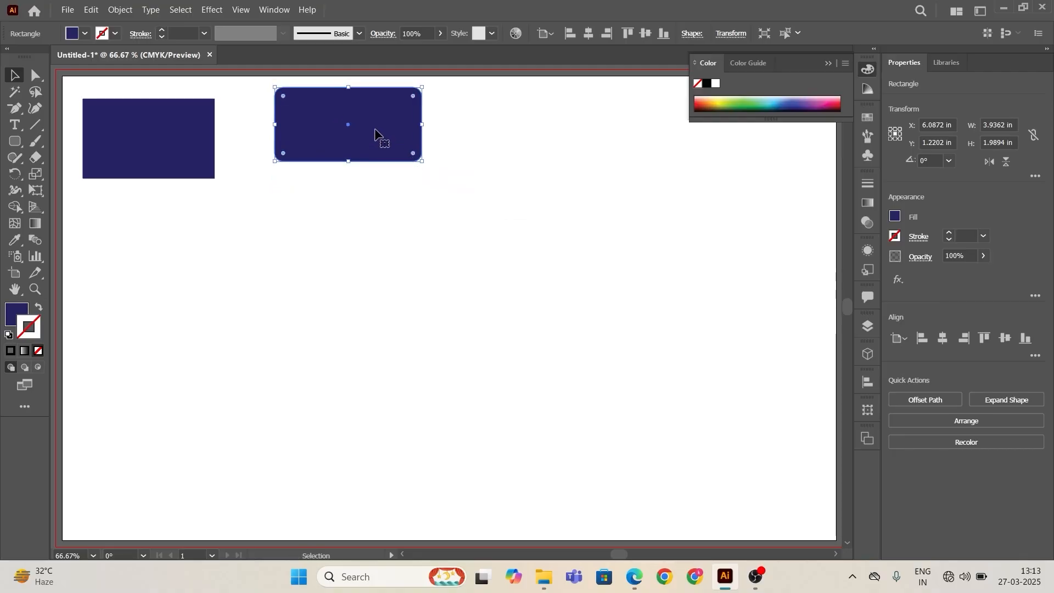
pyautogui.moveTo(349, 125); pyautogui.dragTo(330, 139)
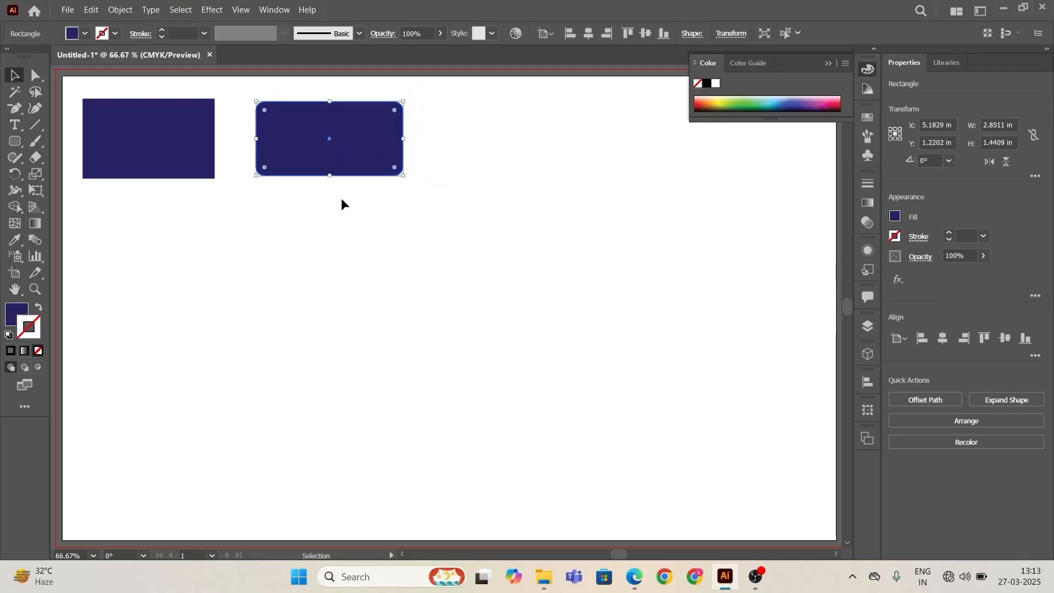
pyautogui.click(236, 165)
# Step: Draw an ellipse about 3.17 × 2.93 in with the Ellipse tool, then delete it
pyautogui.click(19, 143)
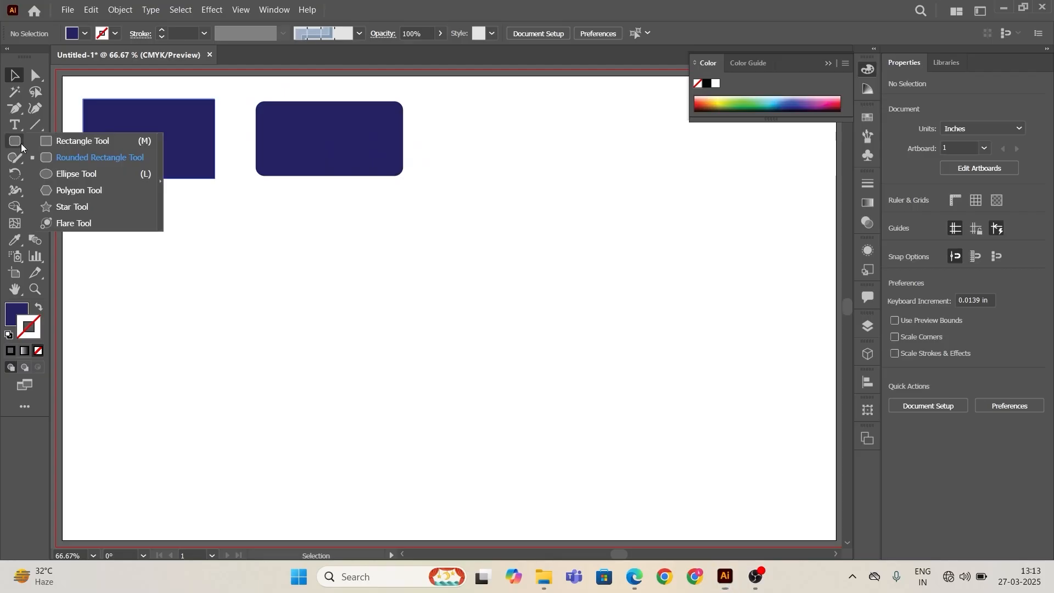
pyautogui.click(84, 173)
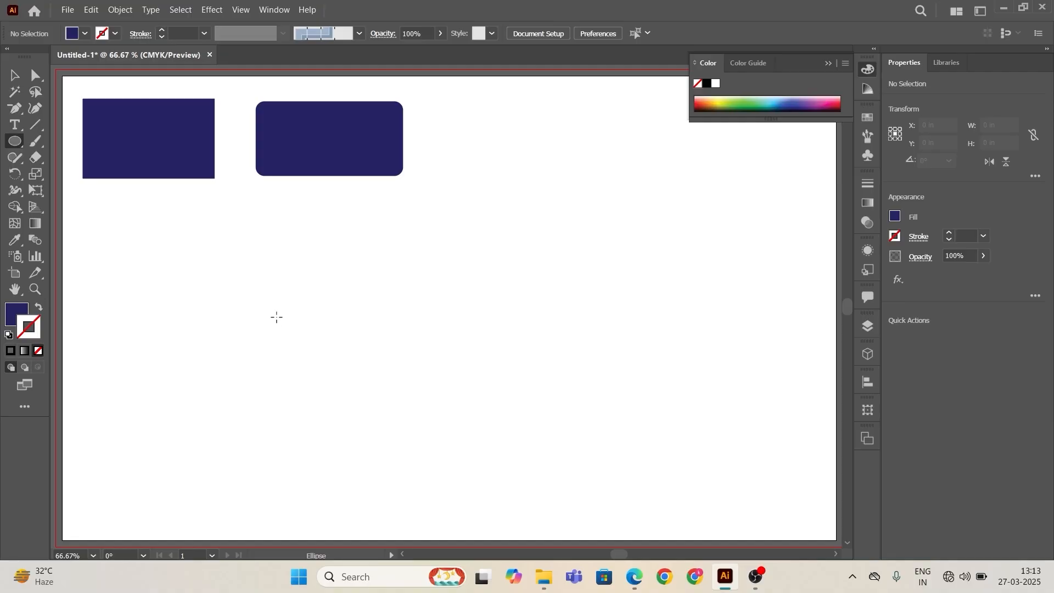
pyautogui.moveTo(260, 286); pyautogui.dragTo(424, 438)
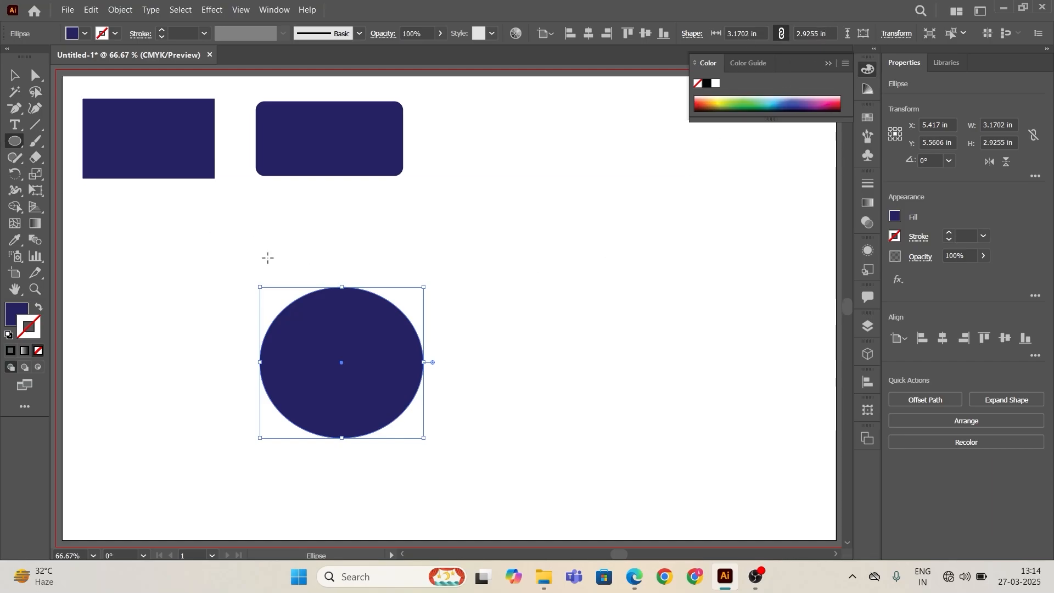
pyautogui.press('Delete')
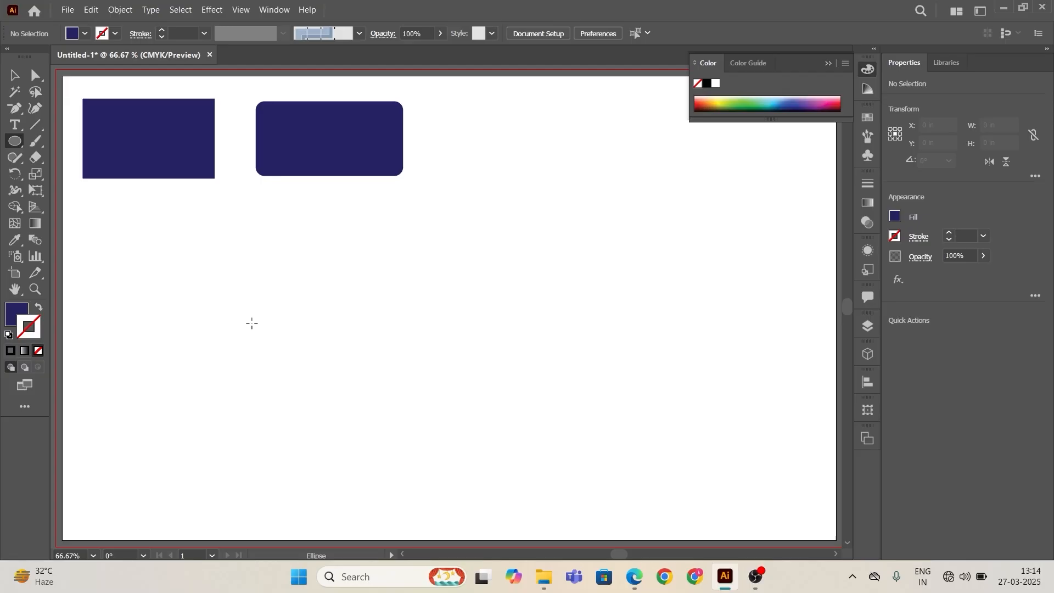
# Step: Draw a circle about 4.53 in across with the Ellipse tool below the rectangles
pyautogui.moveTo(211, 243); pyautogui.dragTo(444, 440)
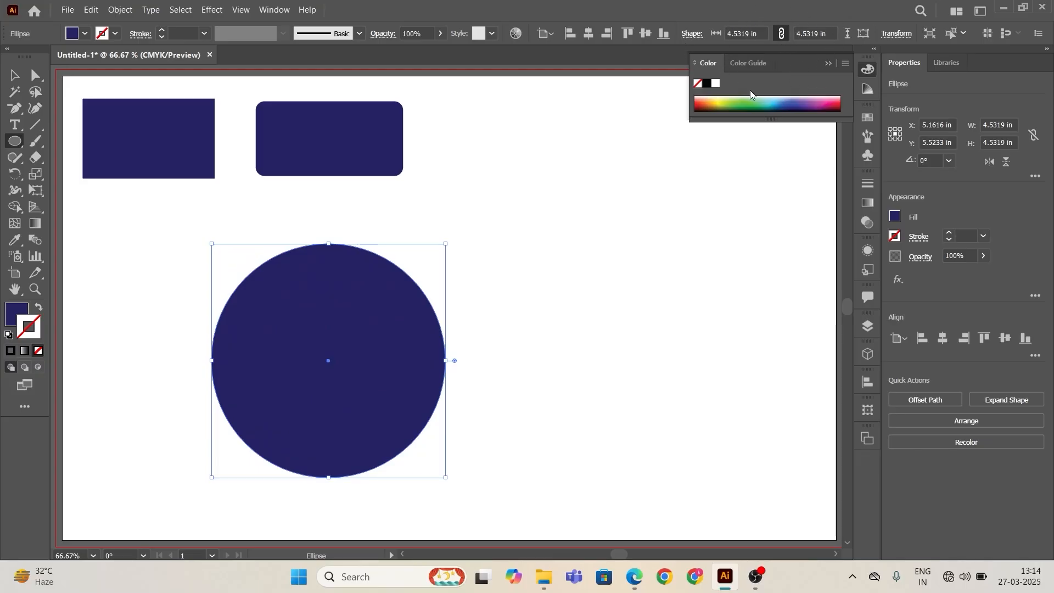
pyautogui.click(593, 238)
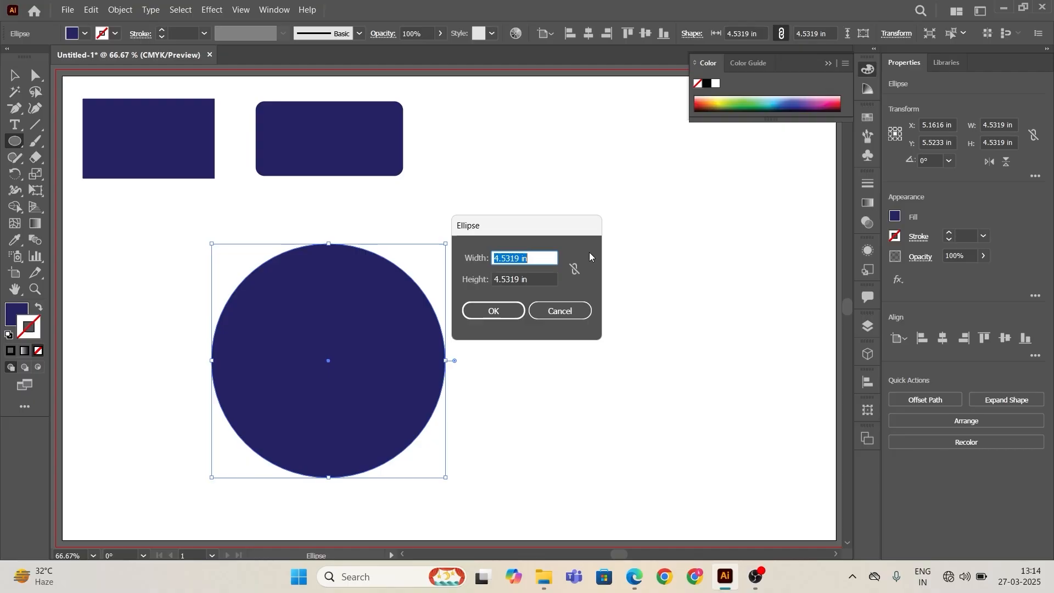
pyautogui.click(559, 311)
pyautogui.click(553, 322)
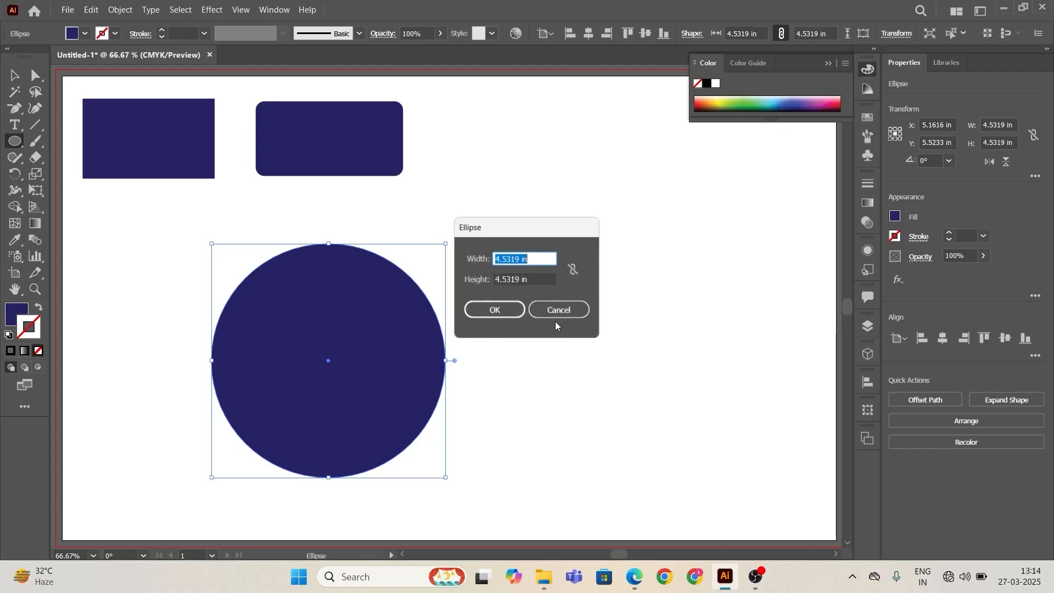
pyautogui.click(554, 311)
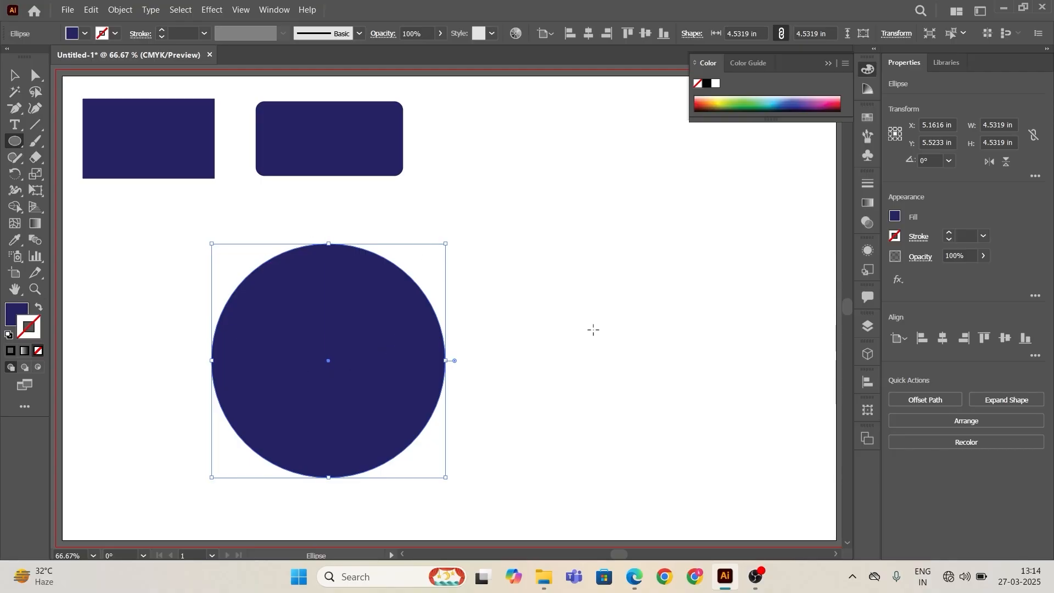
# Step: Place a second 4.5319 in circle through the Ellipse dialog, move it, and undo both actions
pyautogui.click(594, 329)
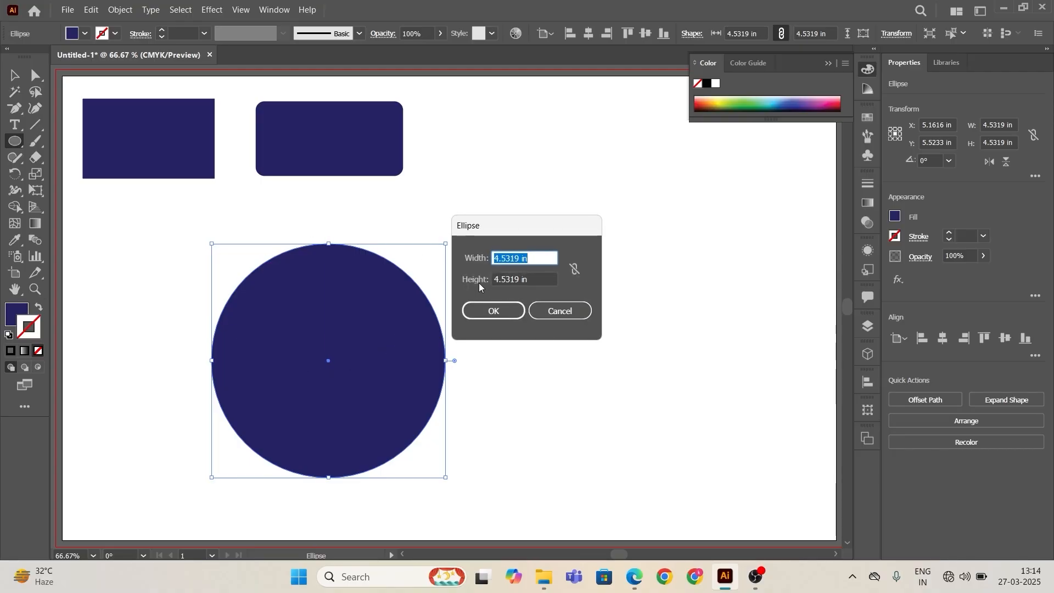
pyautogui.click(500, 311)
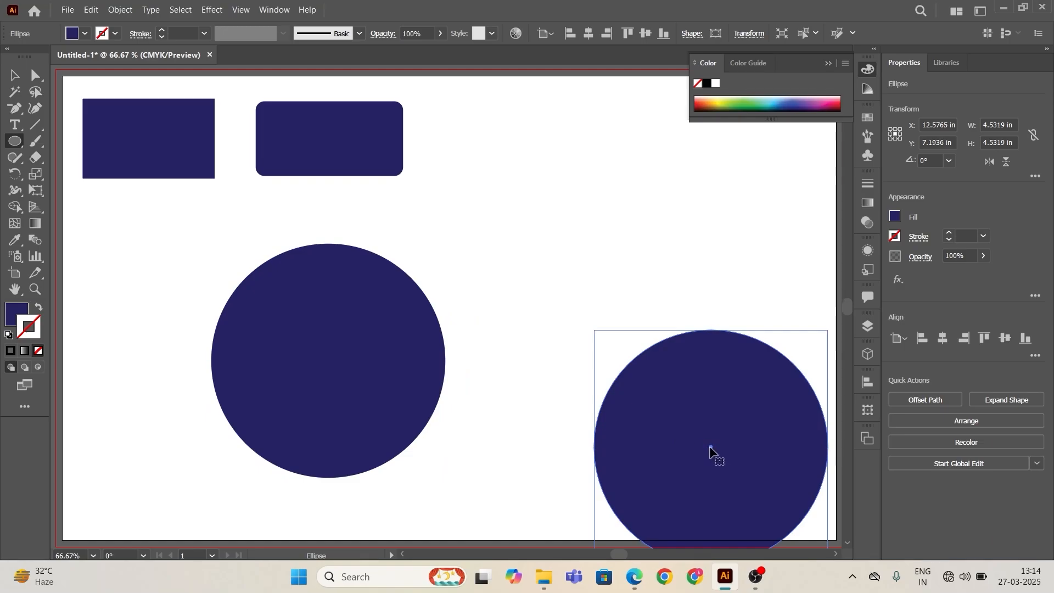
pyautogui.moveTo(710, 449); pyautogui.dragTo(652, 372)
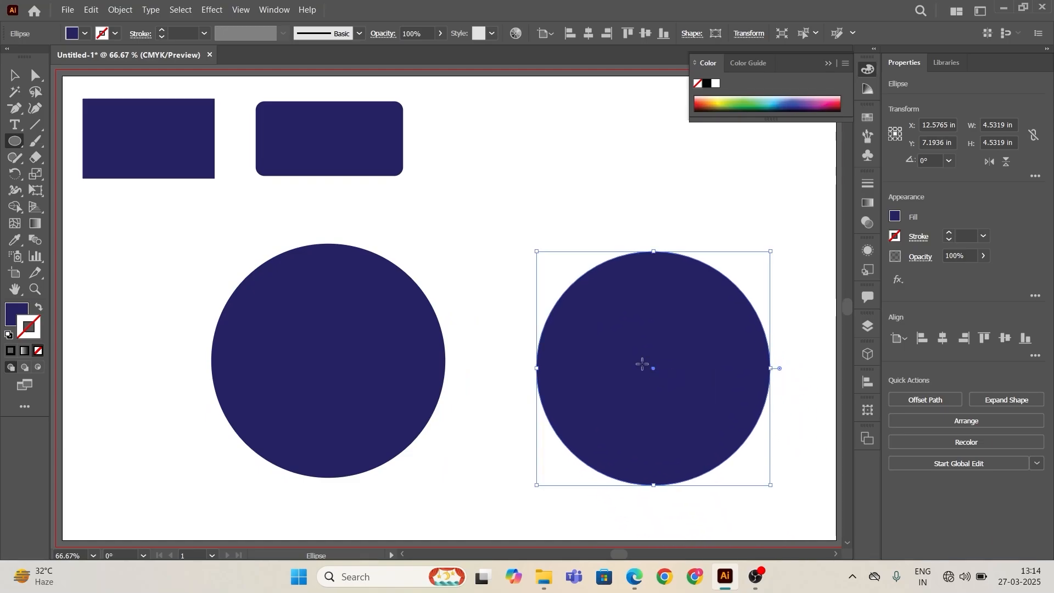
pyautogui.hotkey('ctrl', 'z')
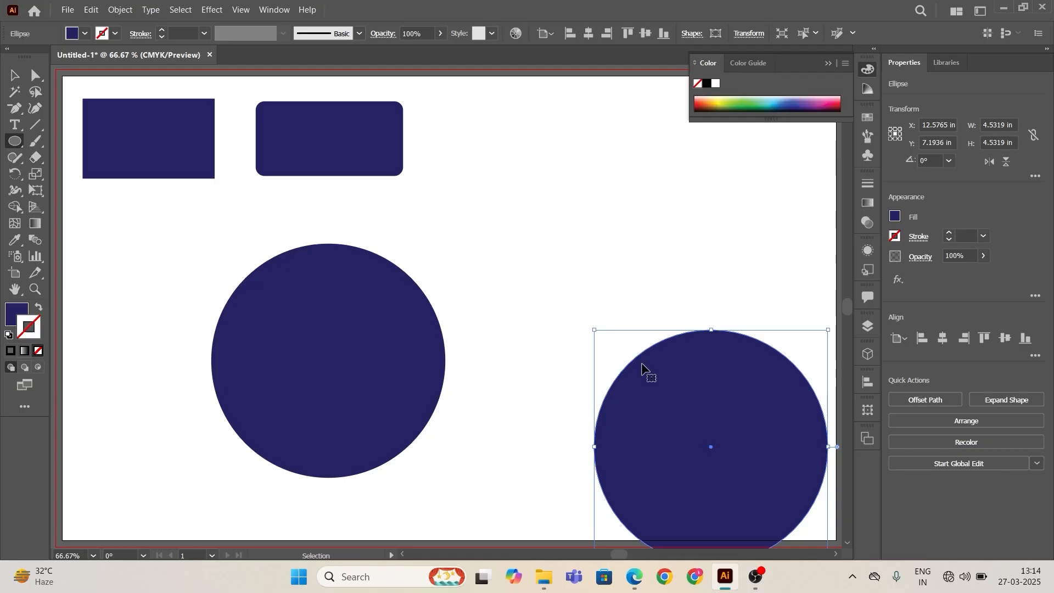
pyautogui.hotkey('ctrl', 'z')
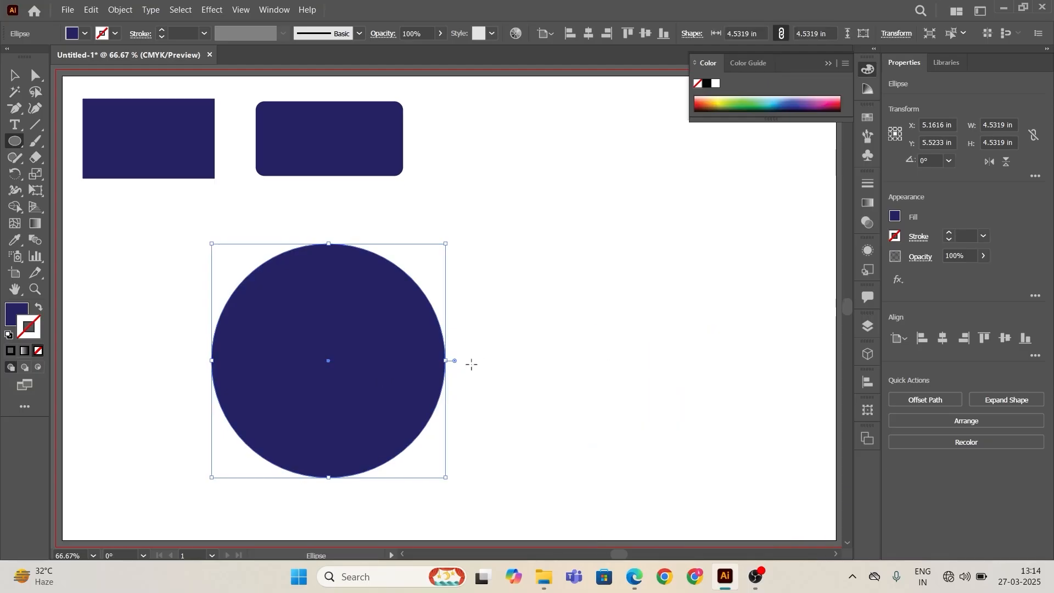
# Step: Try to drag the circle's pie widget to open a segment
pyautogui.scroll(2, 472, 364)
pyautogui.moveTo(466, 375); pyautogui.dragTo(641, 340)
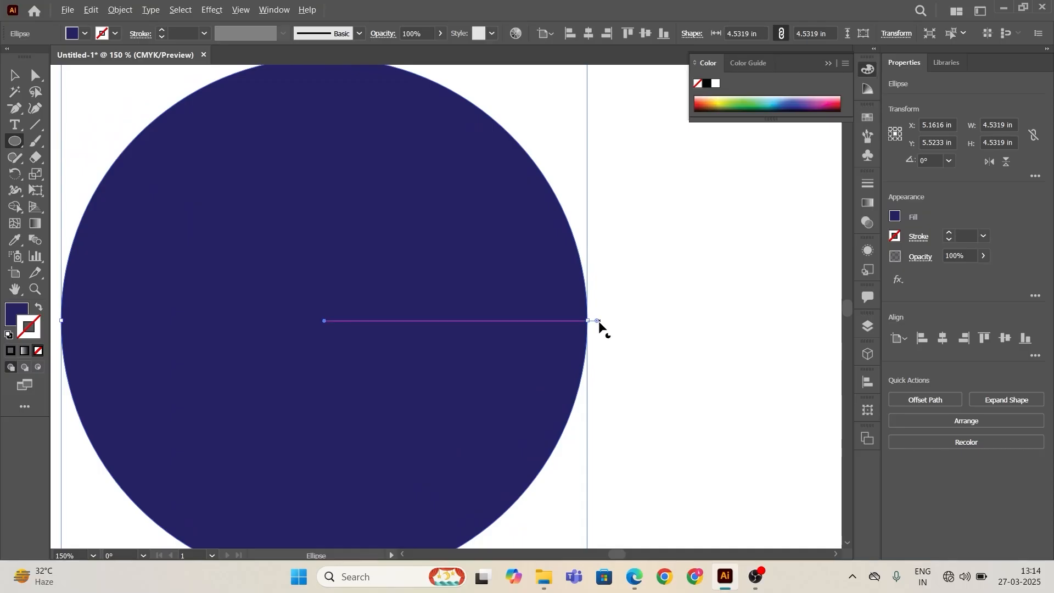
pyautogui.scroll(-1, 601, 324)
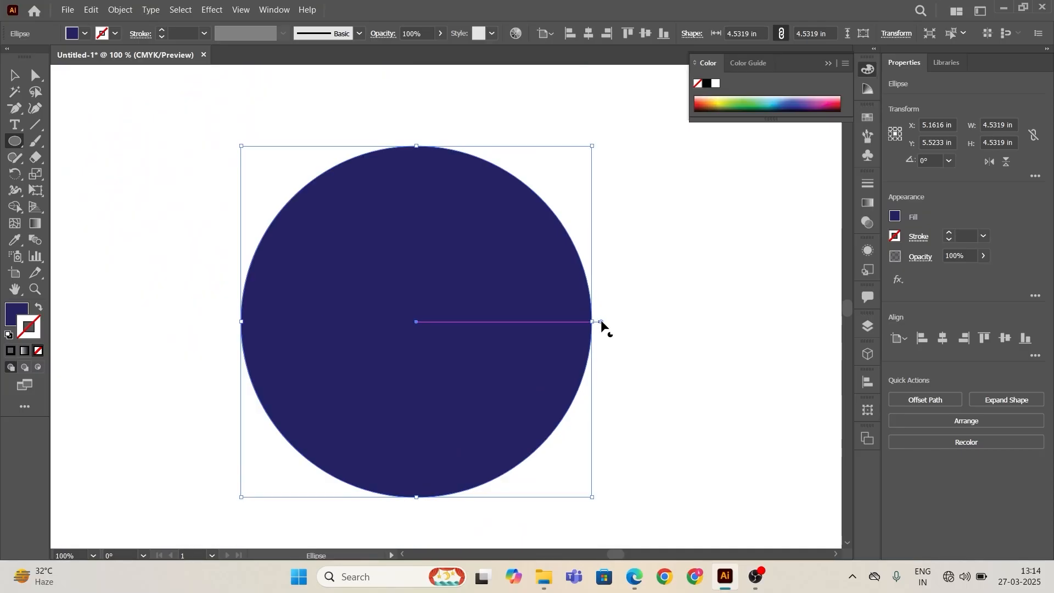
pyautogui.moveTo(600, 324); pyautogui.dragTo(651, 323)
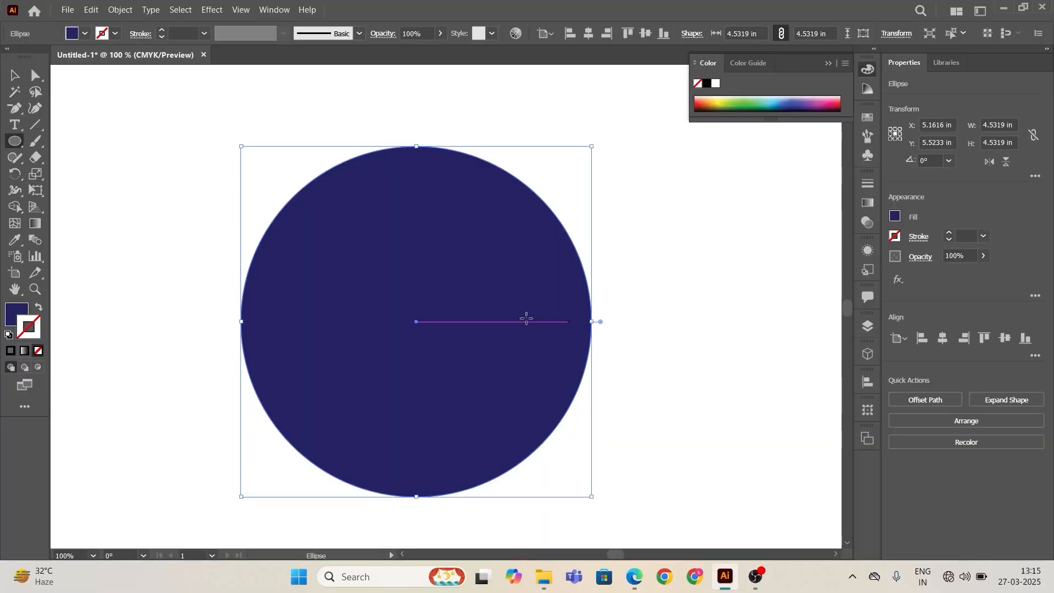
# Step: Scale the circle down to about 2.44 in and move it below the first rectangle
pyautogui.click(15, 75)
pyautogui.click(173, 299)
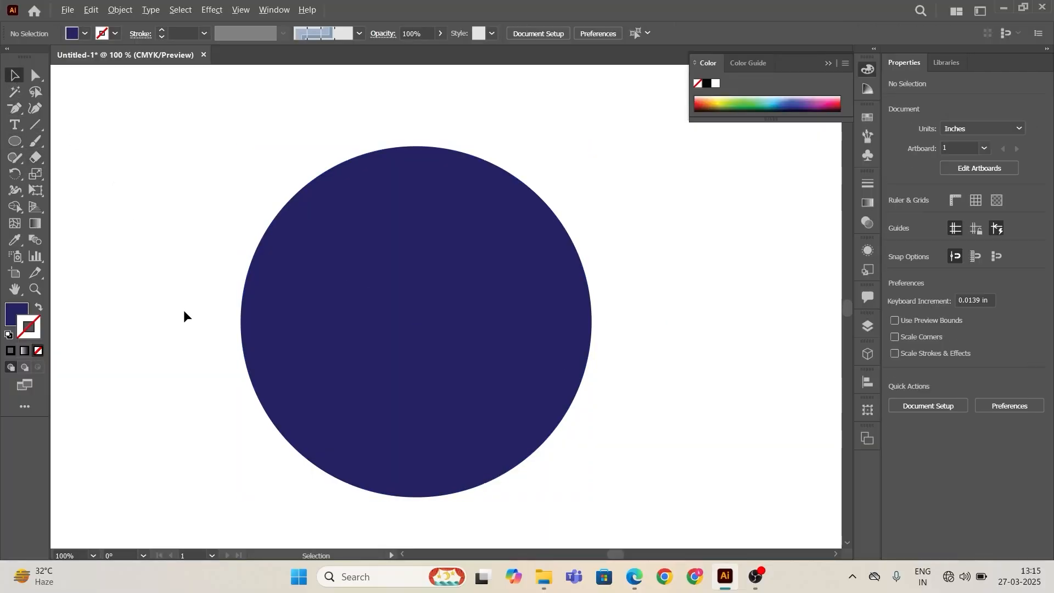
pyautogui.scroll(-1, 184, 311)
pyautogui.moveTo(265, 181); pyautogui.dragTo(349, 328)
pyautogui.moveTo(287, 270); pyautogui.dragTo(148, 227)
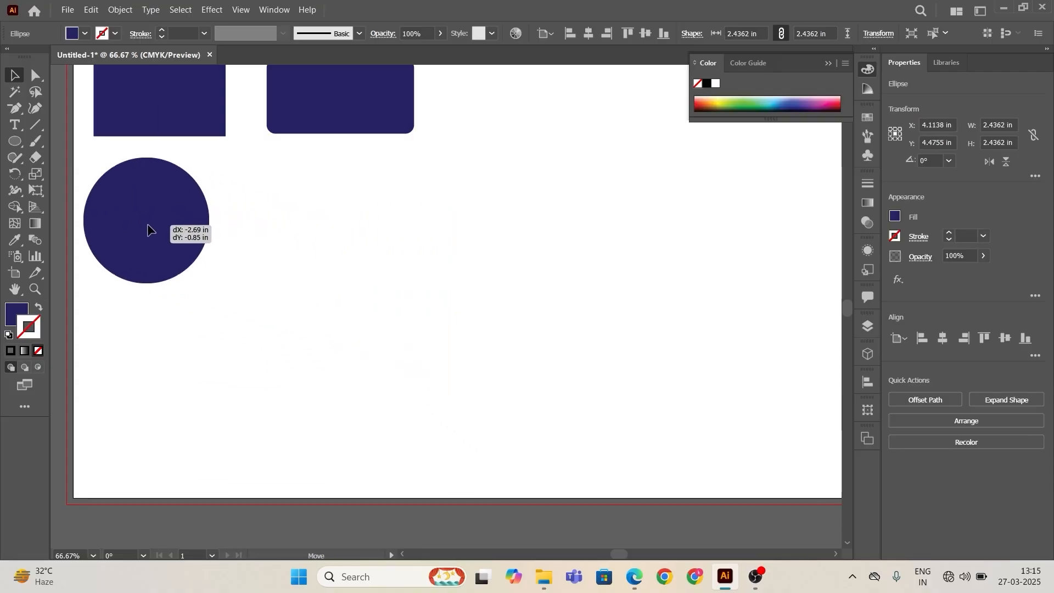
pyautogui.click(341, 346)
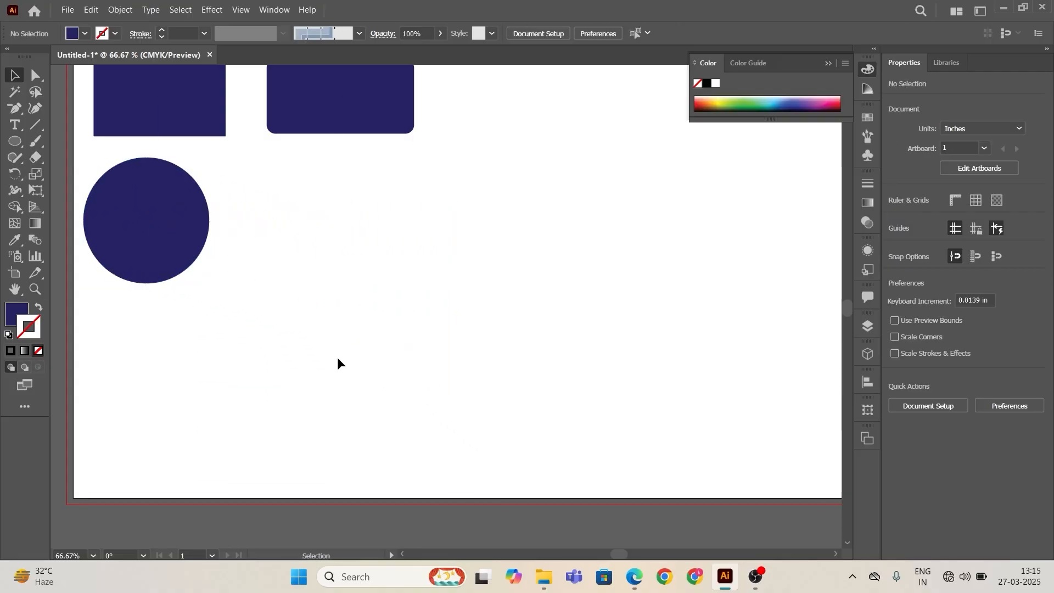
# Step: Switch to the Polygon tool and draw three pentagons of varying size to the right of the circle
pyautogui.click(18, 140)
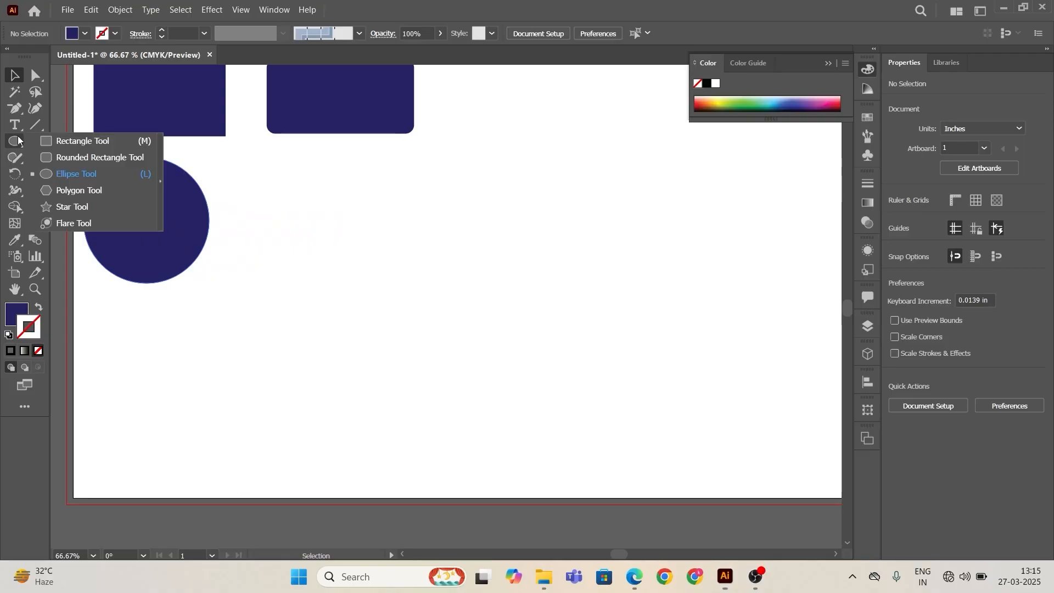
pyautogui.click(92, 190)
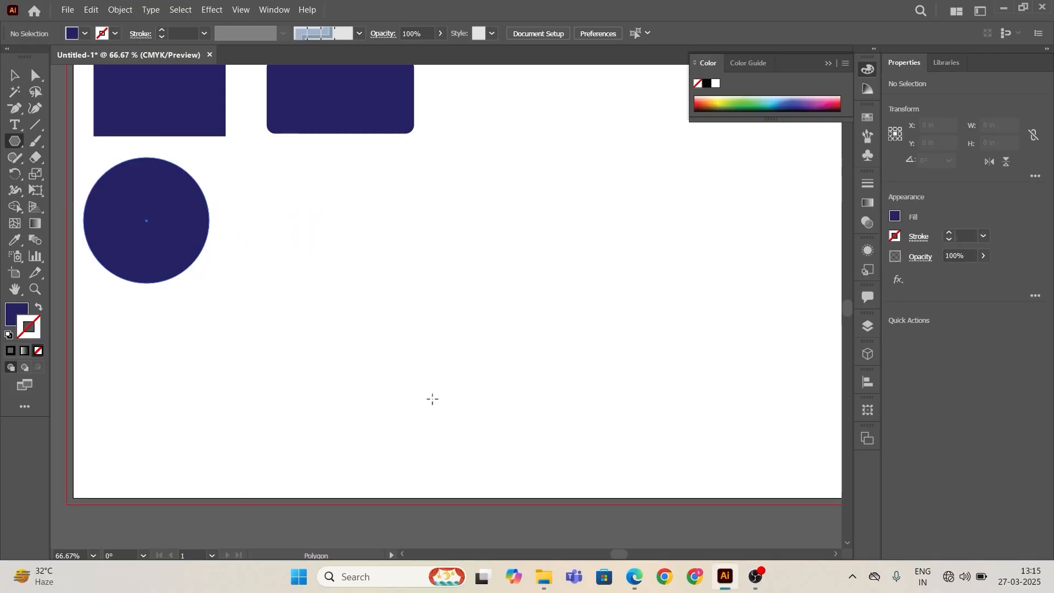
pyautogui.moveTo(484, 357); pyautogui.dragTo(468, 388)
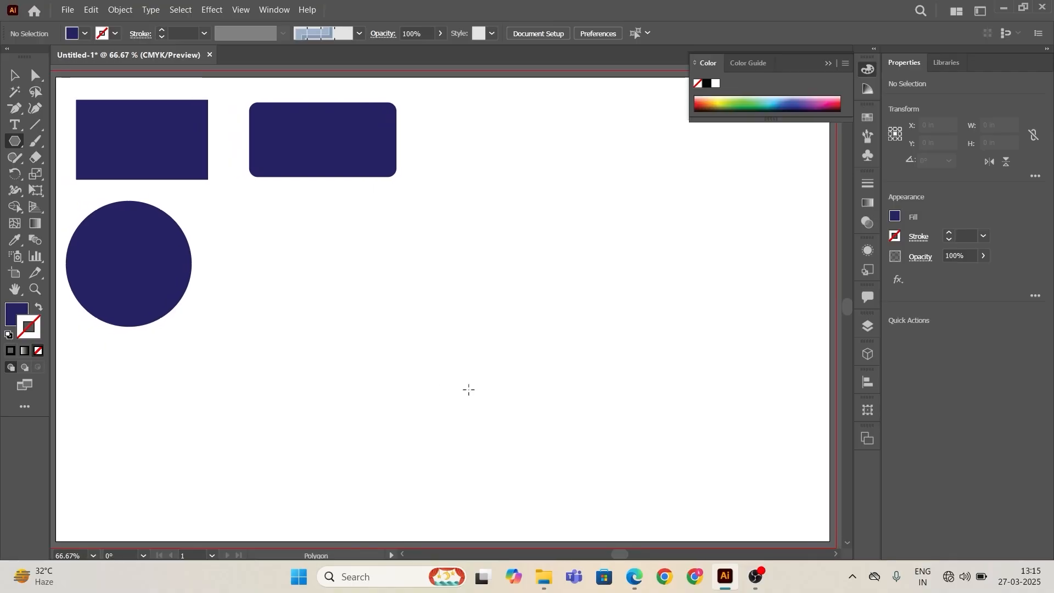
pyautogui.click(826, 65)
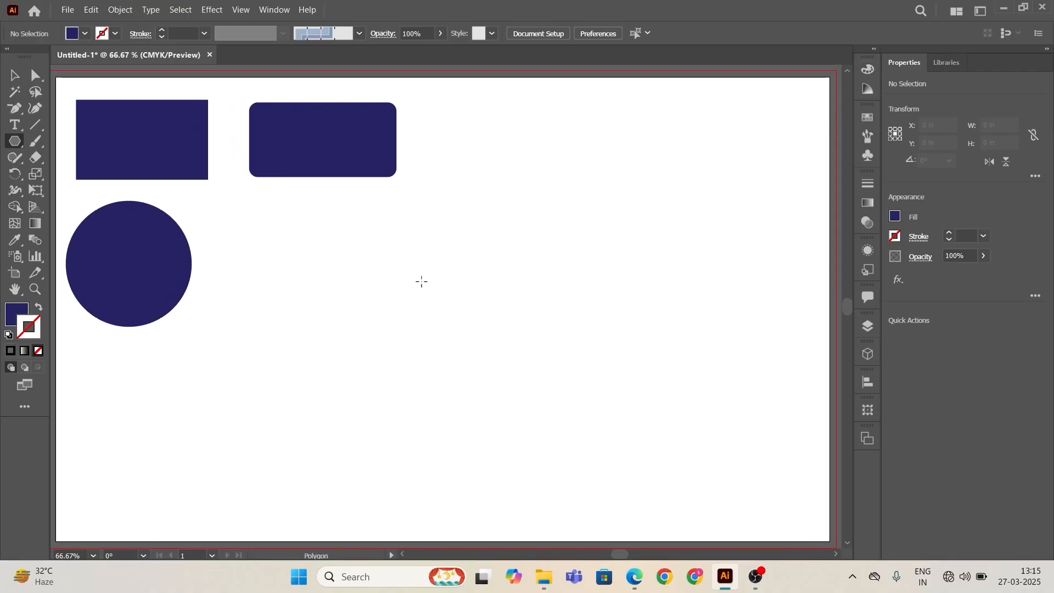
pyautogui.moveTo(422, 281)
pyautogui.mouseDown()
pyautogui.moveTo(491, 354)
pyautogui.moveTo(461, 333)
pyautogui.mouseUp()
pyautogui.moveTo(566, 255); pyautogui.dragTo(602, 306)
pyautogui.moveTo(703, 244); pyautogui.dragTo(736, 286)
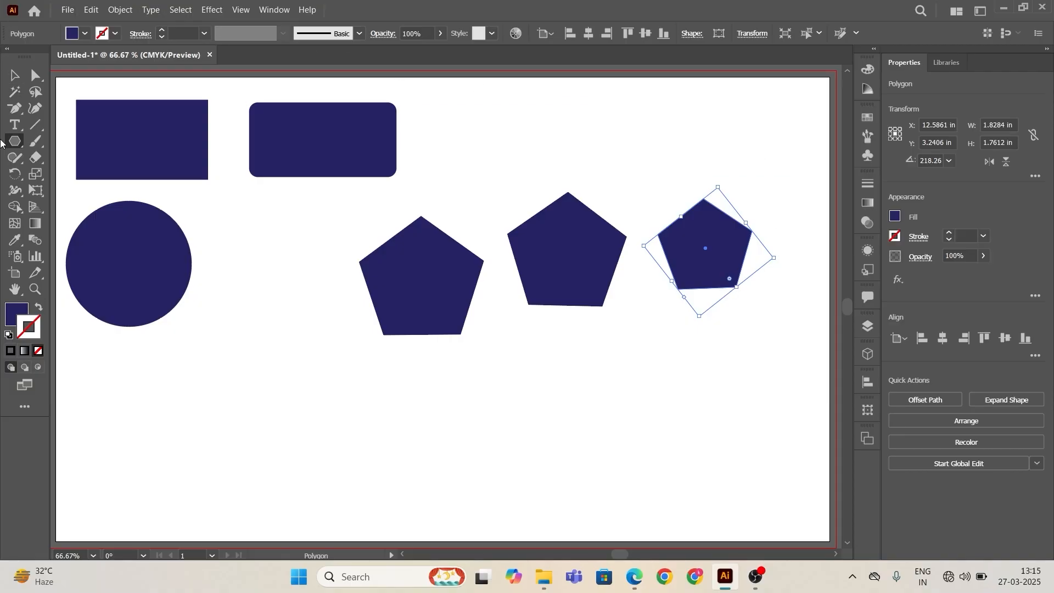
# Step: Create an octagon of radius 0.962 in by setting 8 sides in the Polygon dialog
pyautogui.click(476, 407)
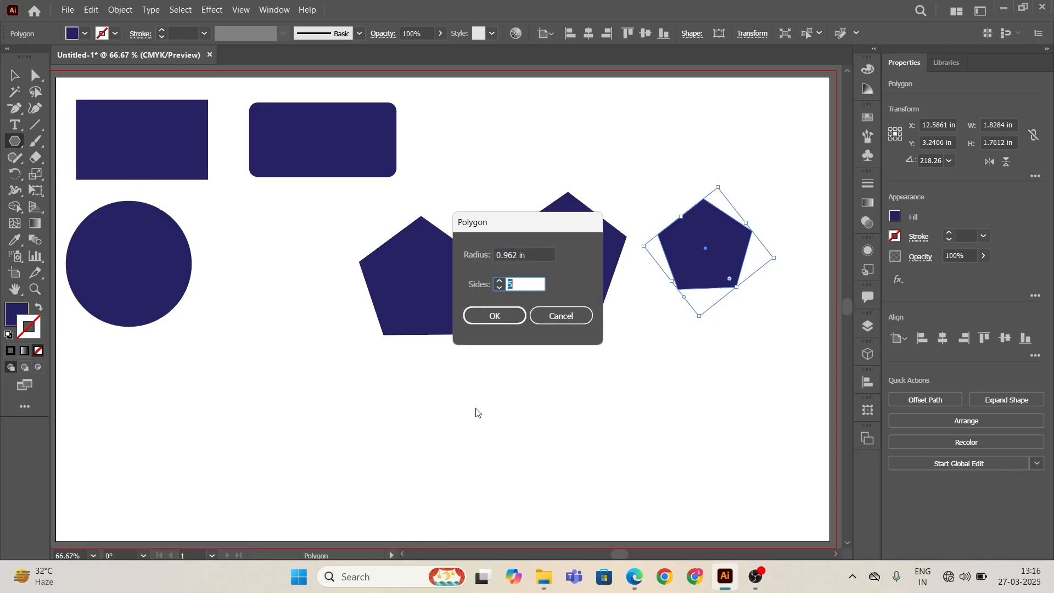
pyautogui.click(499, 281)
pyautogui.click(493, 319)
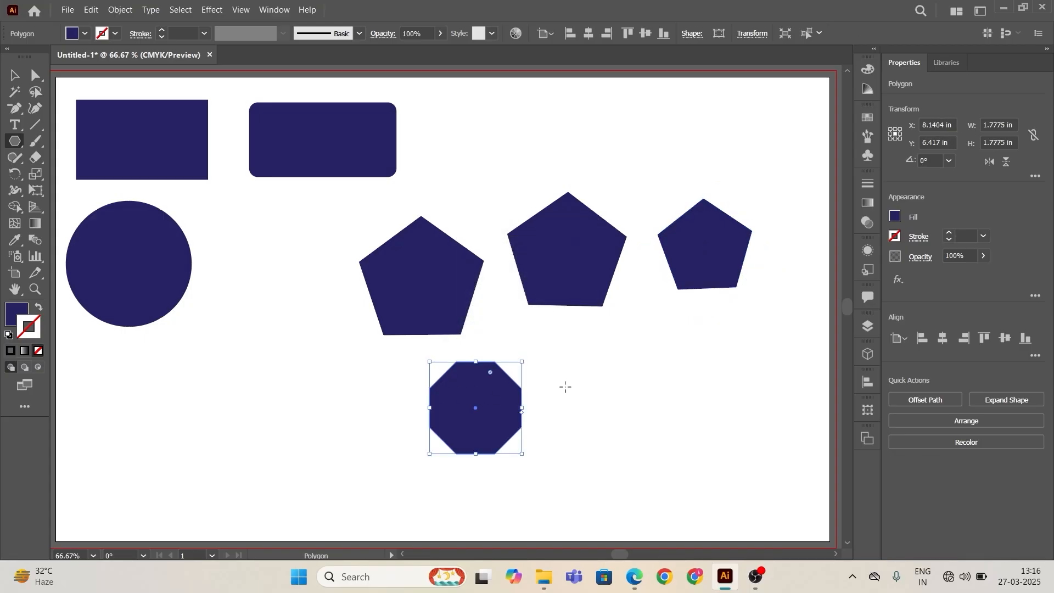
# Step: Create a 6-sided polygon of radius 0.962 in beside the octagon
pyautogui.click(650, 396)
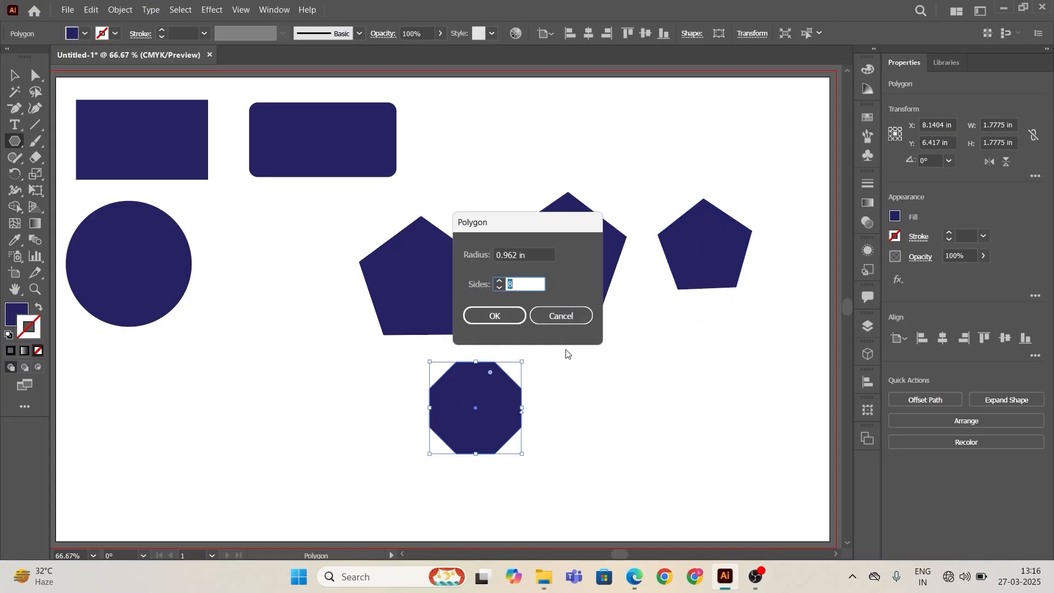
pyautogui.click(498, 287)
pyautogui.click(498, 288)
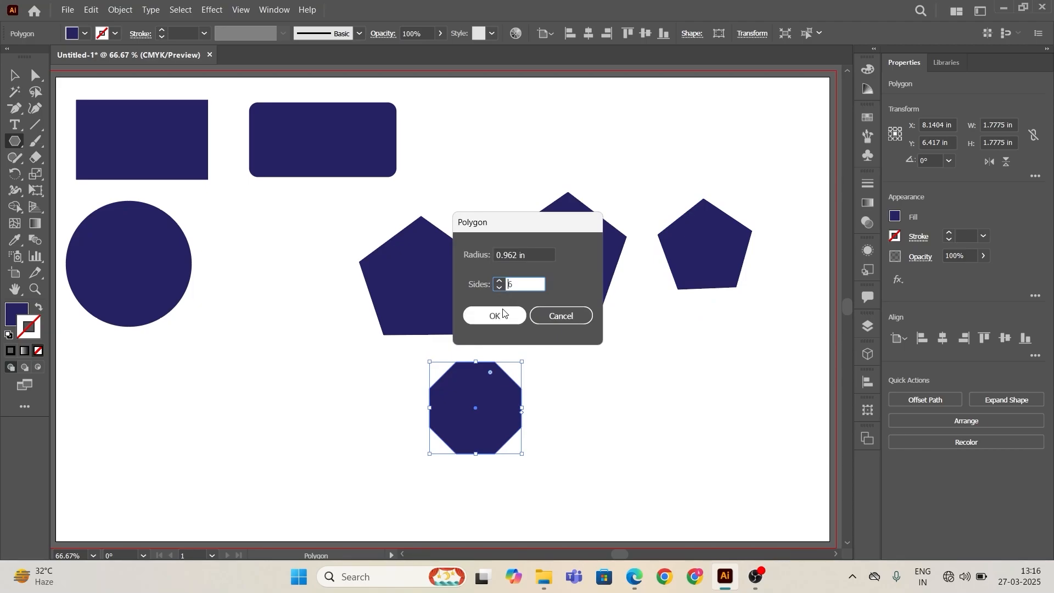
pyautogui.click(503, 314)
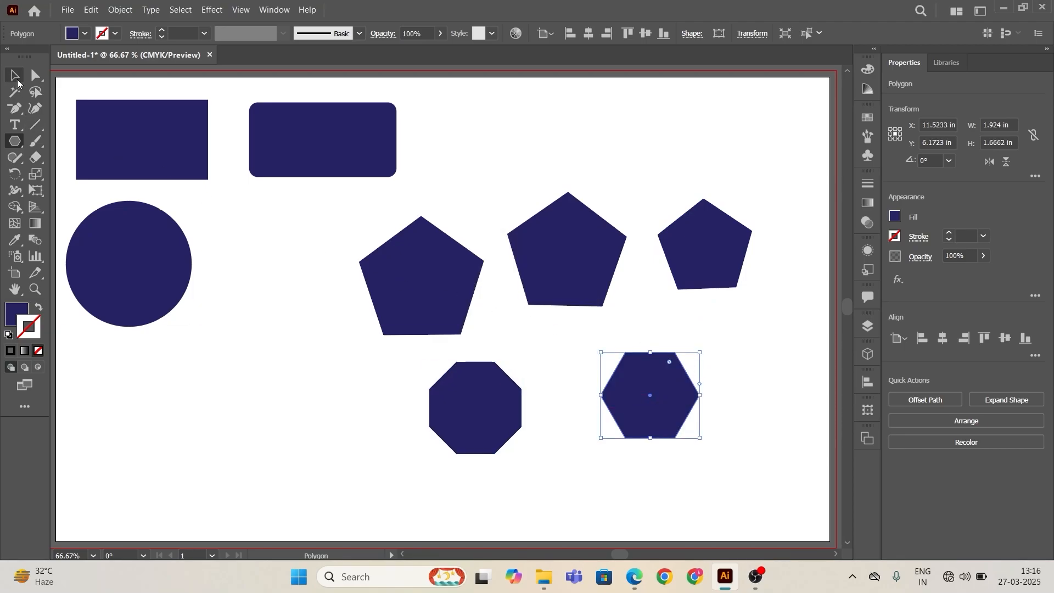
# Step: Create a triangle about 1.67 × 1.44 in with the Polygon tool and move it beside the rounded rectangle
pyautogui.click(19, 81)
pyautogui.click(225, 261)
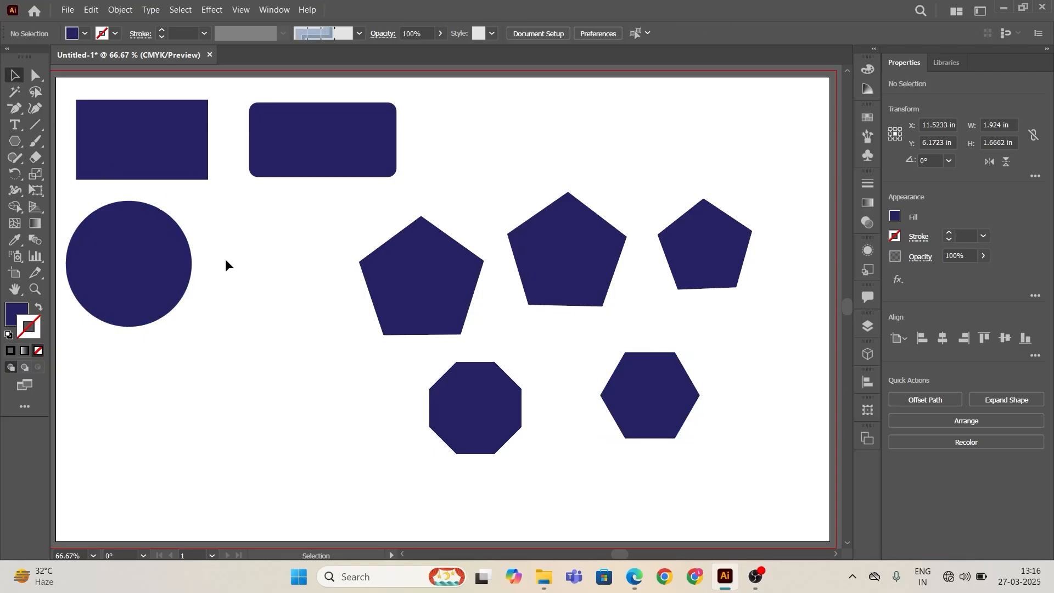
pyautogui.click(15, 141)
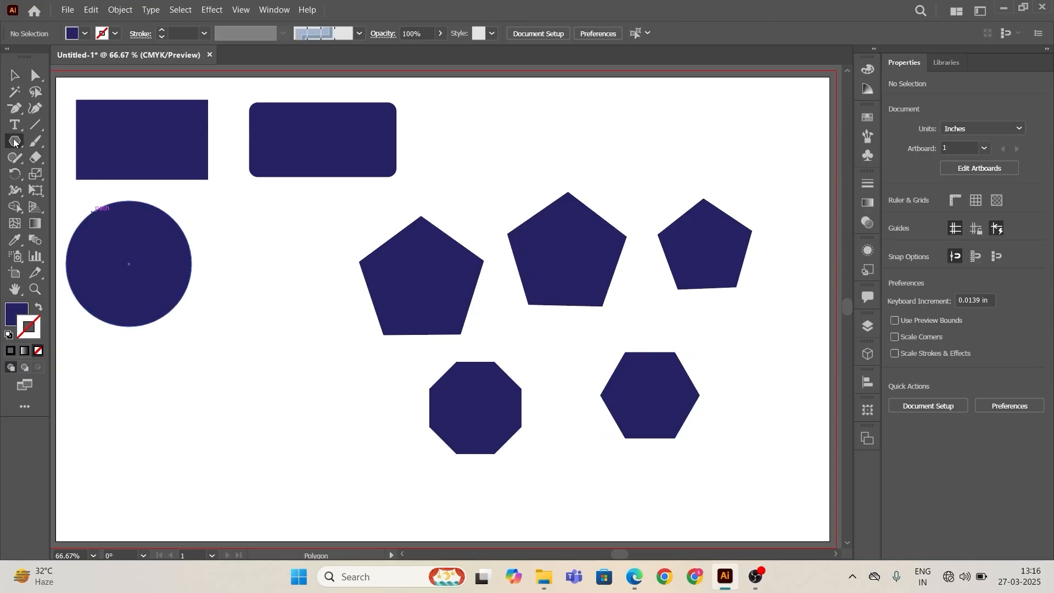
pyautogui.click(305, 373)
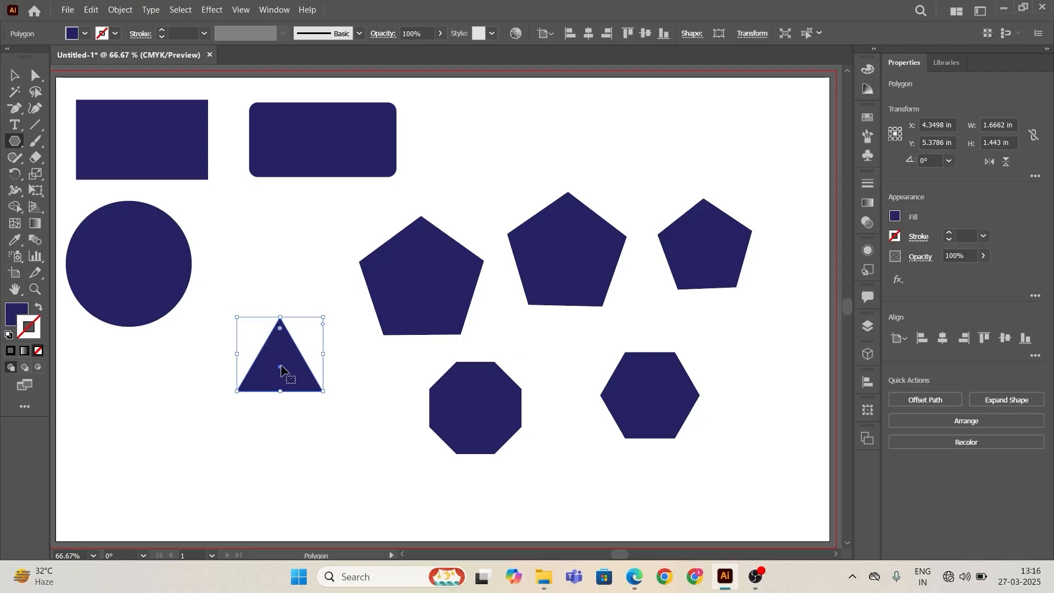
pyautogui.moveTo(281, 369); pyautogui.dragTo(489, 149)
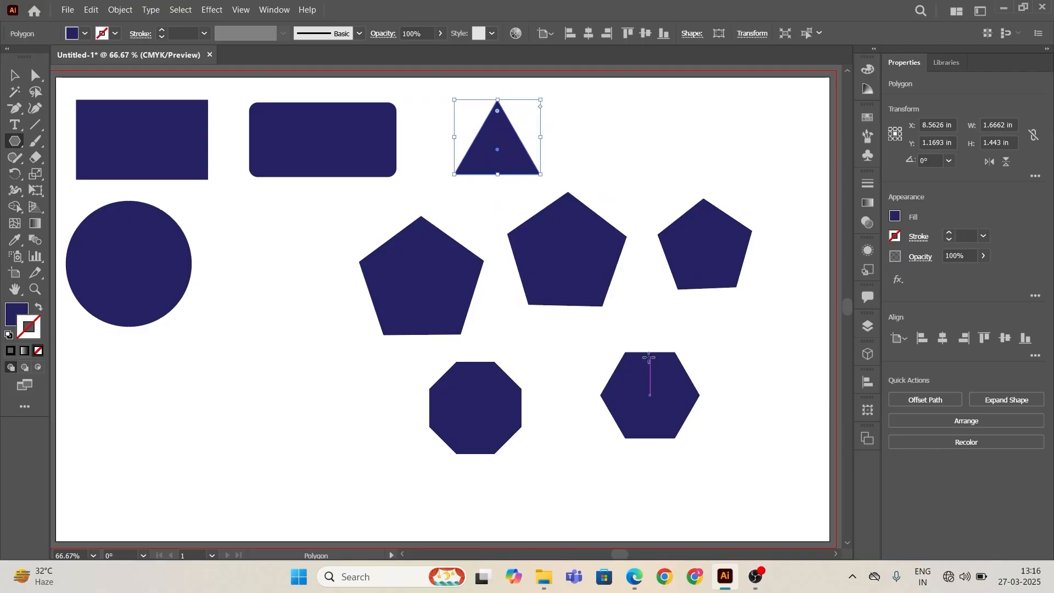
# Step: Move the hexagon to the top row next to the triangle
pyautogui.click(14, 75)
pyautogui.click(207, 405)
pyautogui.doubleClick(660, 403)
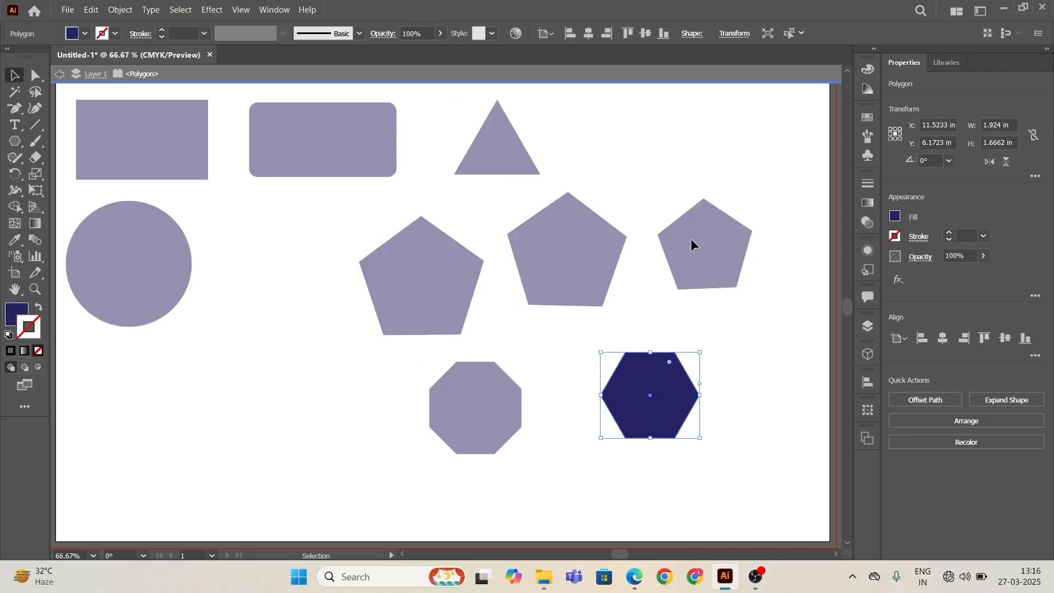
pyautogui.click(60, 74)
pyautogui.click(60, 77)
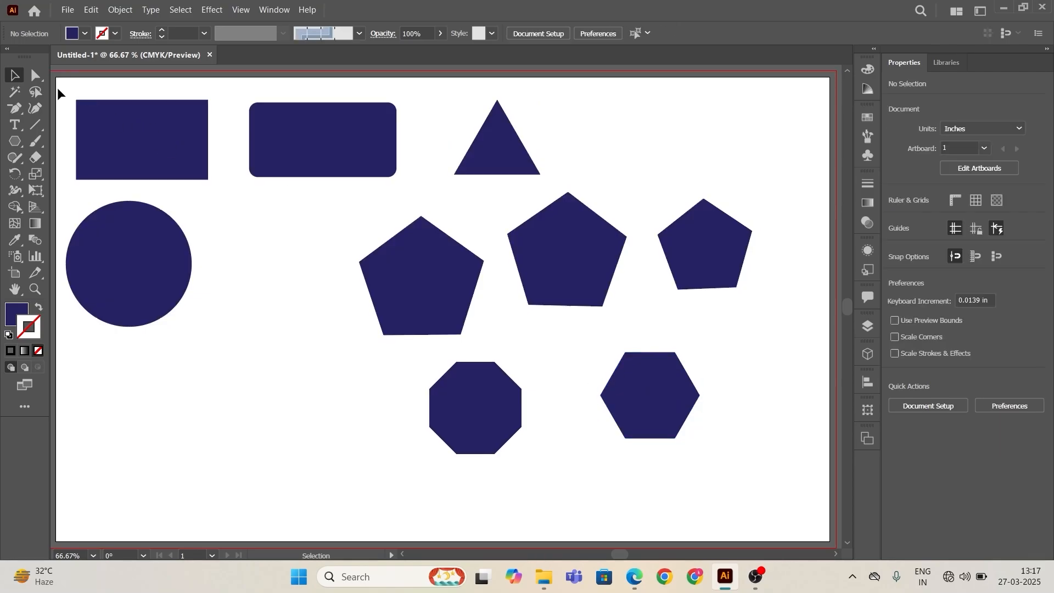
pyautogui.click(661, 404)
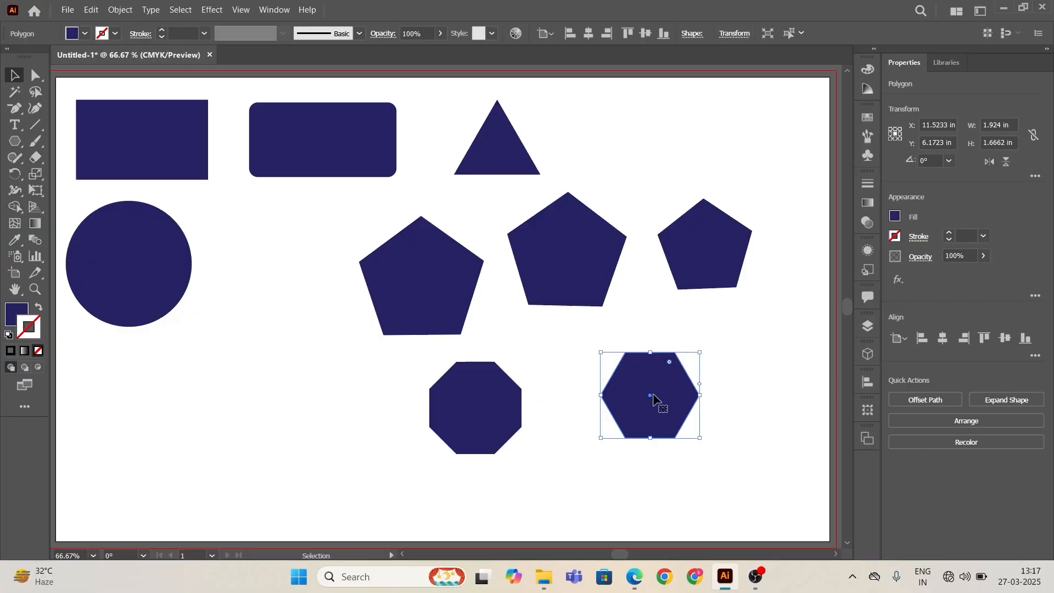
pyautogui.moveTo(649, 398); pyautogui.dragTo(607, 133)
# Step: Select the three pentagons and the octagon and delete them
pyautogui.click(653, 363)
pyautogui.click(431, 274)
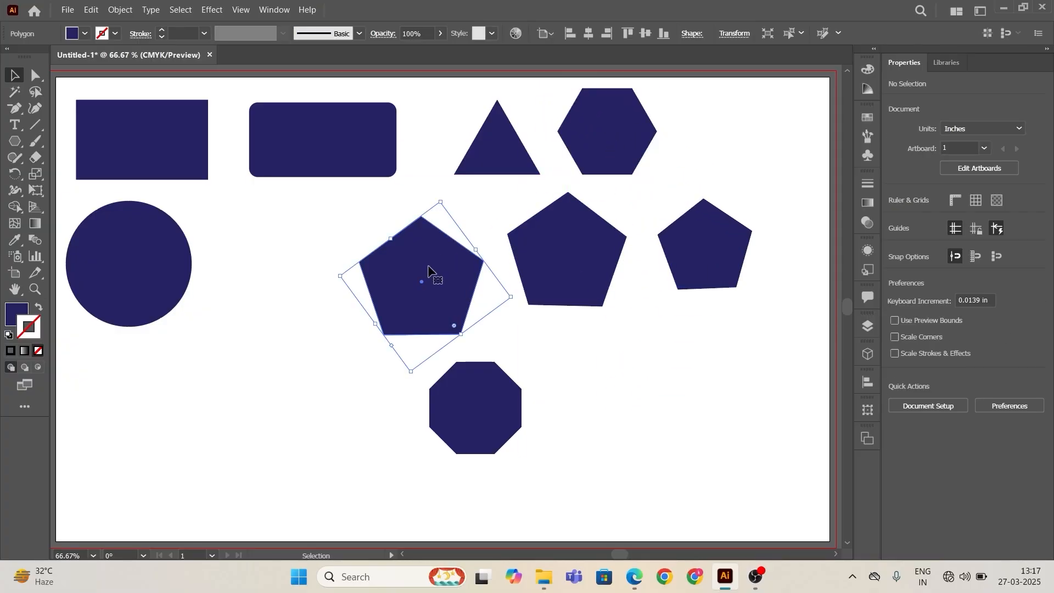
pyautogui.keyDown('shift'); pyautogui.click(580, 287); pyautogui.keyUp('shift')
pyautogui.keyDown('shift'); pyautogui.click(684, 265); pyautogui.keyUp('shift')
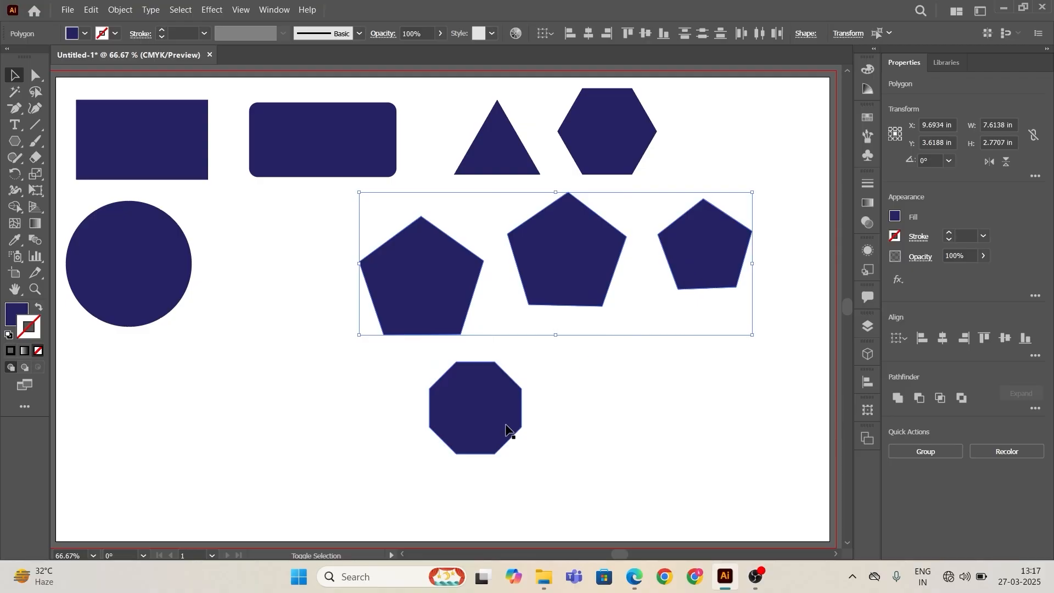
pyautogui.keyDown('shift'); pyautogui.click(504, 430); pyautogui.keyUp('shift')
pyautogui.press('Delete')
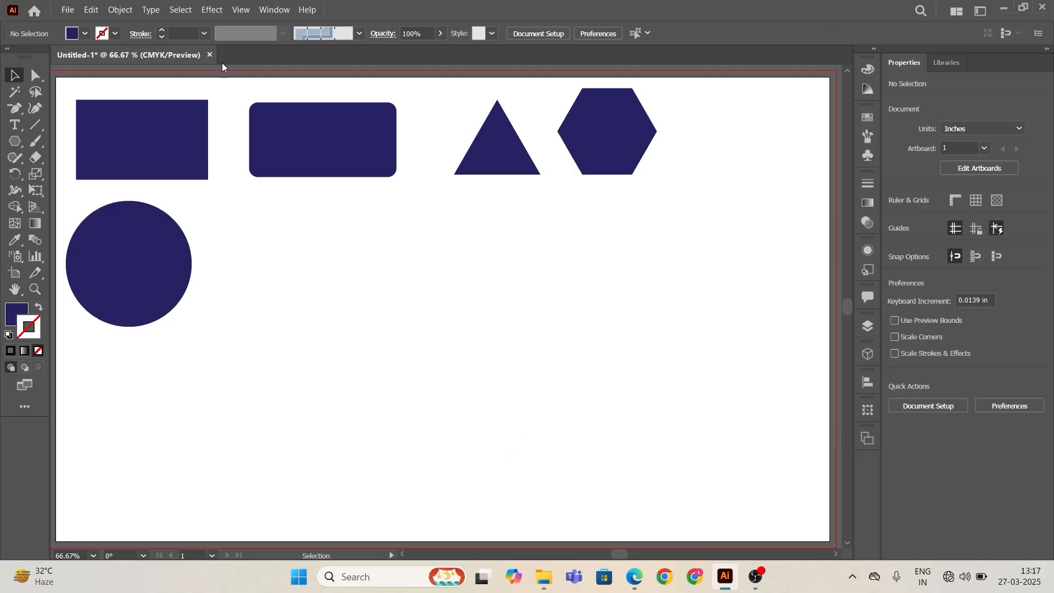
# Step: Draw five multi-pointed stars of various sizes across the empty artboard area with the Star tool
pyautogui.click(17, 149)
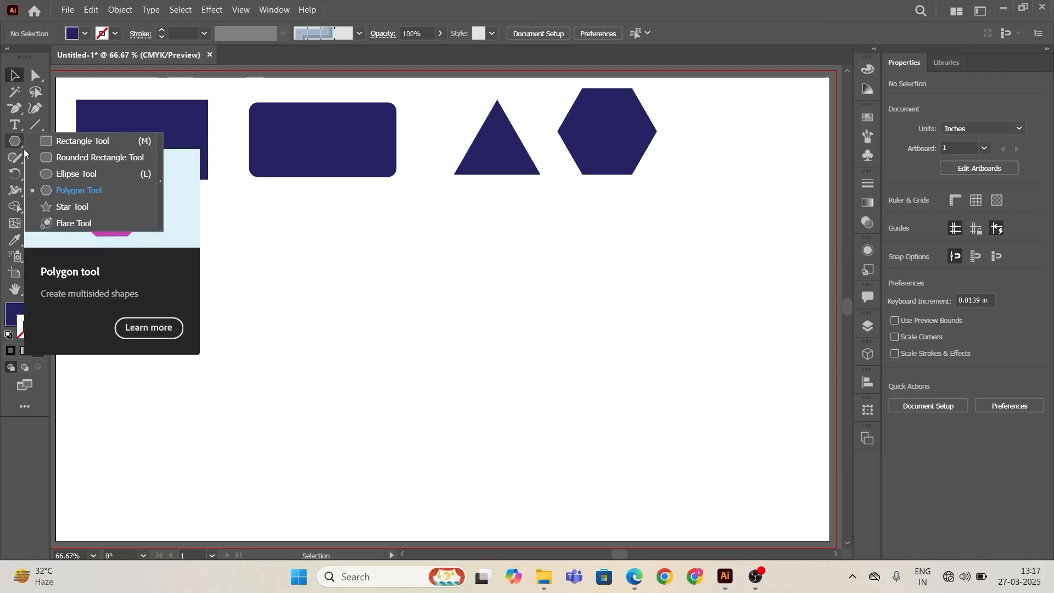
pyautogui.click(88, 203)
pyautogui.moveTo(355, 296)
pyautogui.mouseDown()
pyautogui.moveTo(447, 372)
pyautogui.moveTo(405, 344)
pyautogui.mouseUp()
pyautogui.moveTo(501, 255)
pyautogui.mouseDown()
pyautogui.moveTo(615, 328)
pyautogui.moveTo(574, 296)
pyautogui.mouseUp()
pyautogui.moveTo(652, 282); pyautogui.dragTo(692, 343)
pyautogui.moveTo(386, 399); pyautogui.dragTo(434, 431)
pyautogui.moveTo(508, 390)
pyautogui.mouseDown()
pyautogui.moveTo(607, 435)
pyautogui.moveTo(583, 404)
pyautogui.mouseUp()
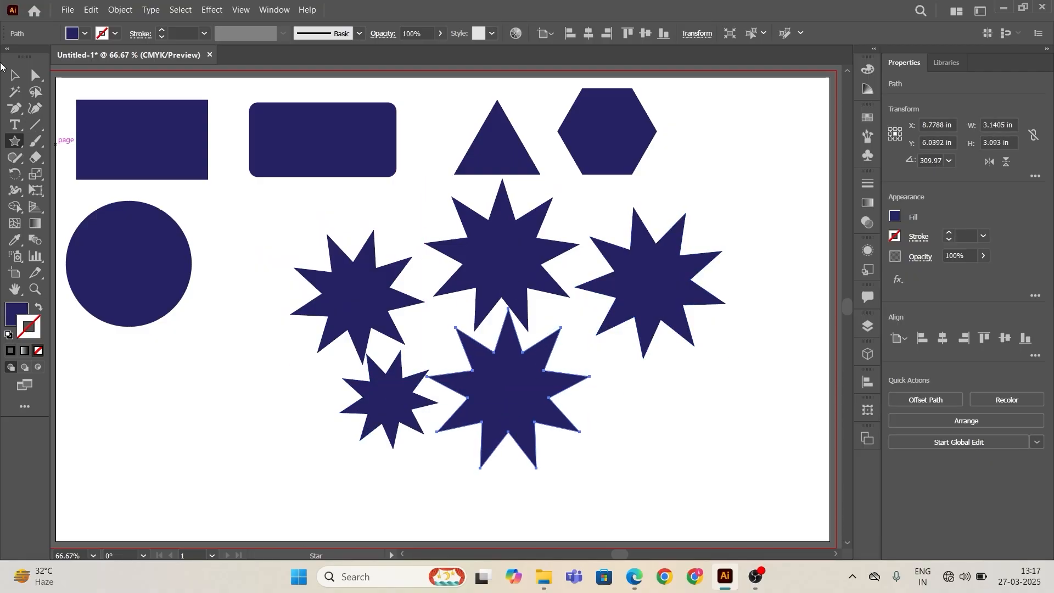
# Step: Create a star with 5 points, radius 1 of 1.5945 in and radius 2 of 0.7972 in, on the artboard
pyautogui.click(11, 79)
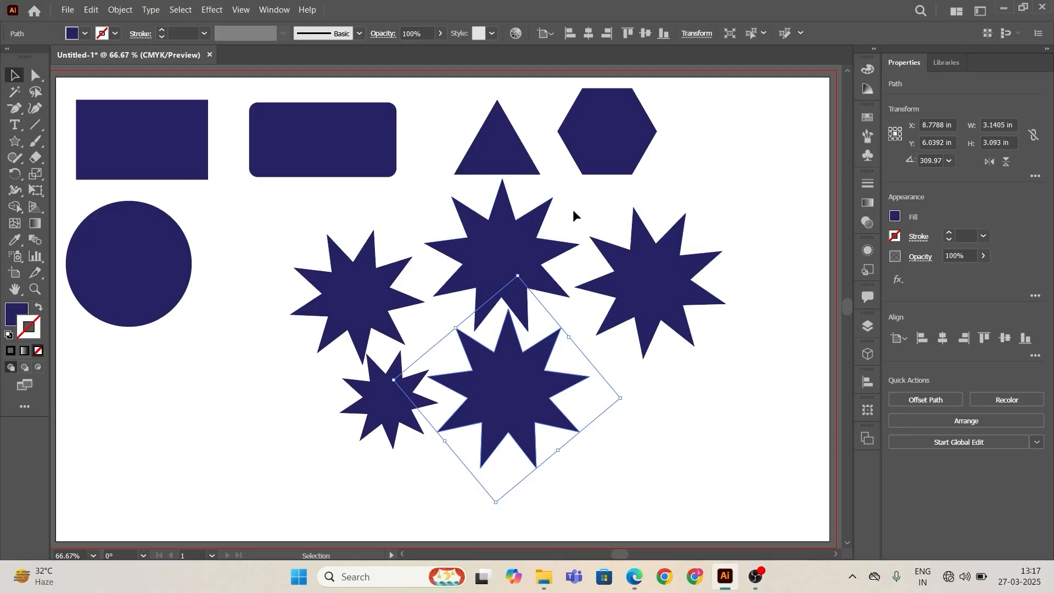
pyautogui.click(13, 144)
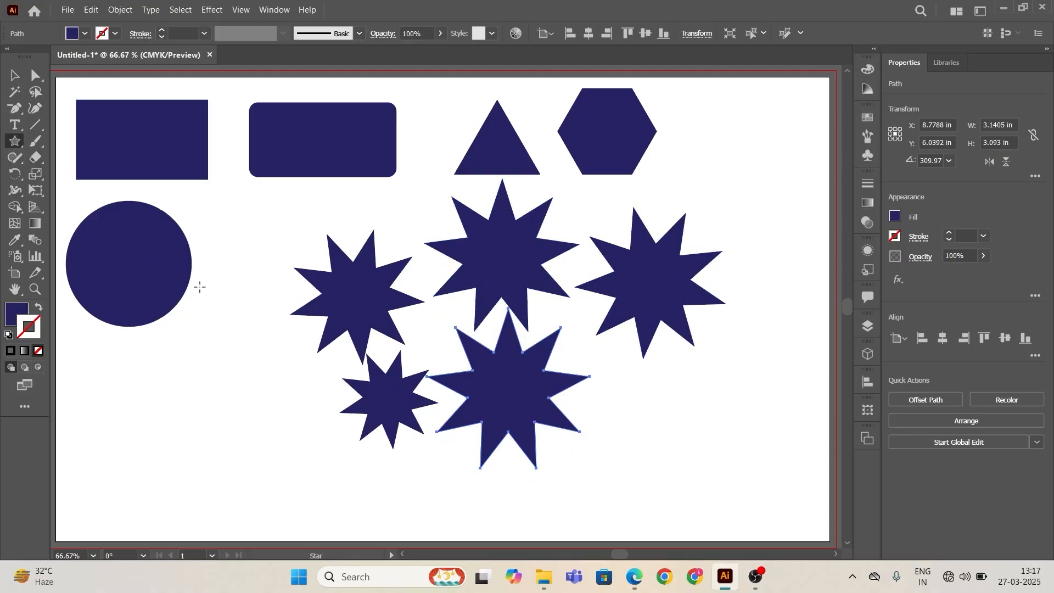
pyautogui.click(713, 405)
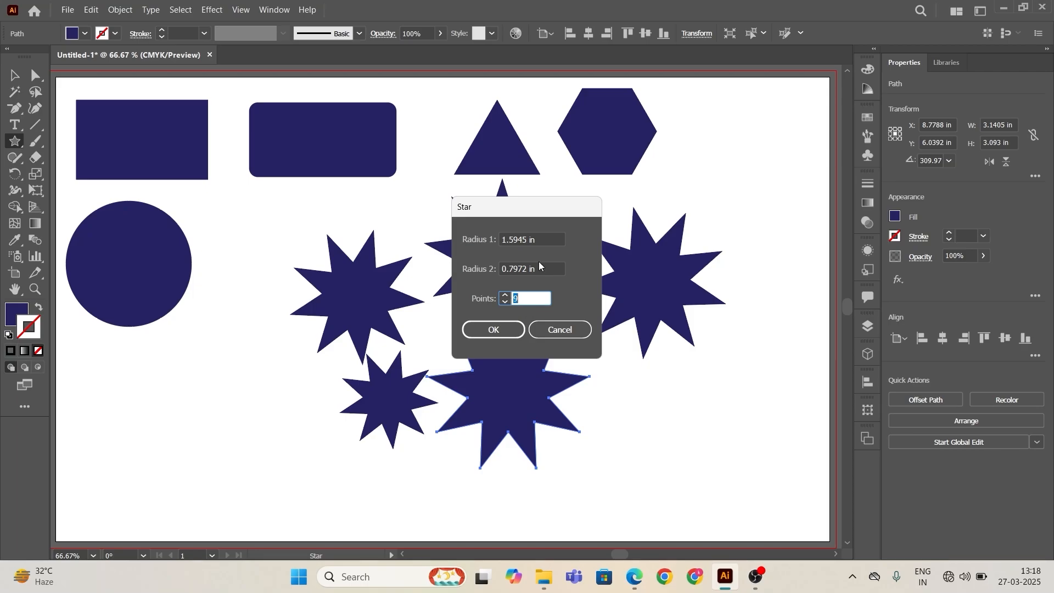
pyautogui.click(504, 302)
pyautogui.click(504, 302)
pyautogui.click(504, 302)
pyautogui.click(505, 303)
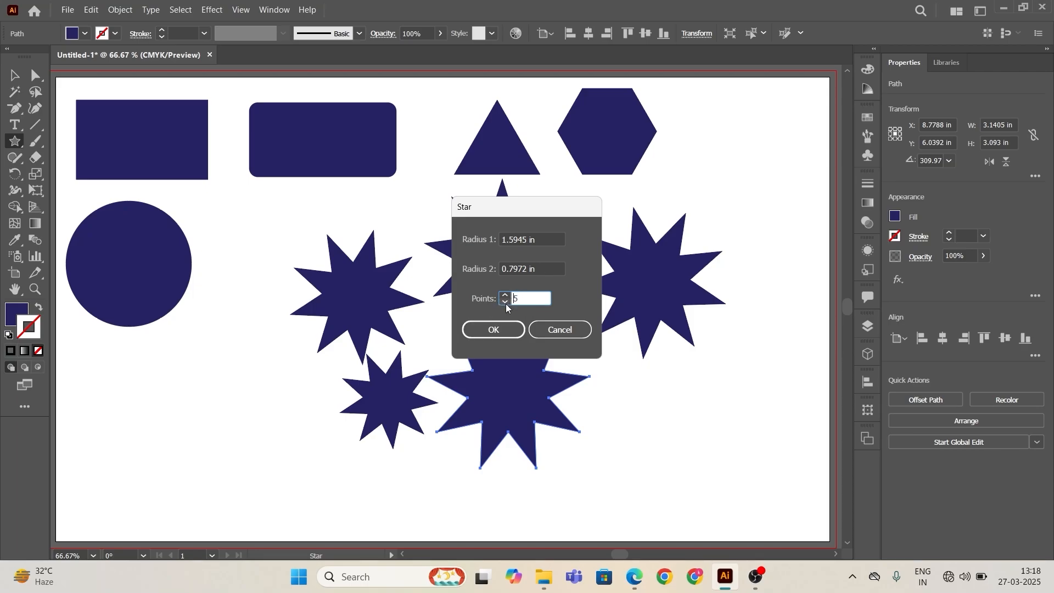
pyautogui.click(509, 331)
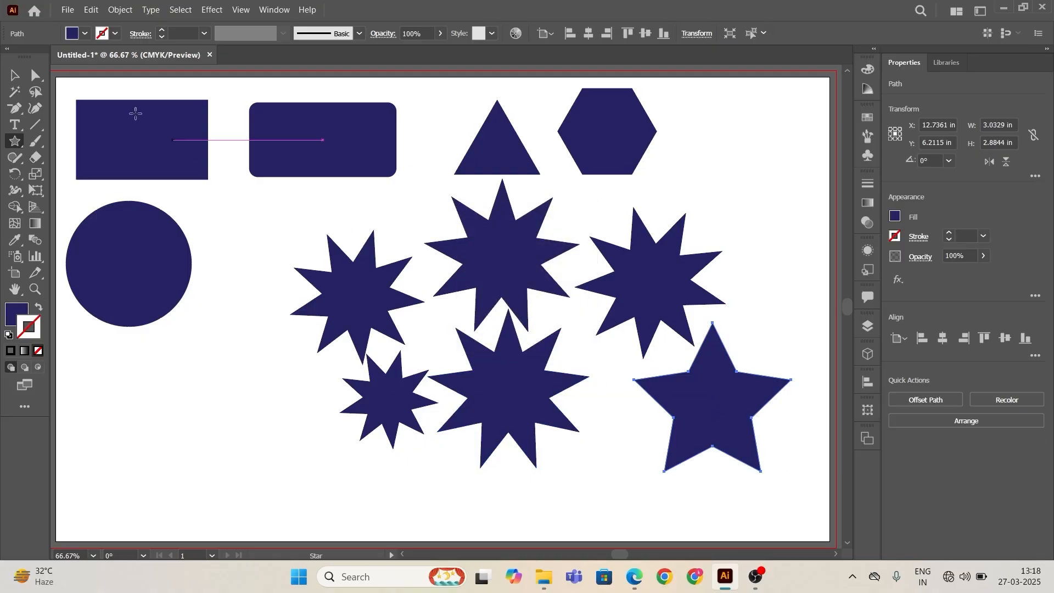
# Step: Select all the multi-pointed stars and delete them, keeping only the five-point star
pyautogui.press('v')
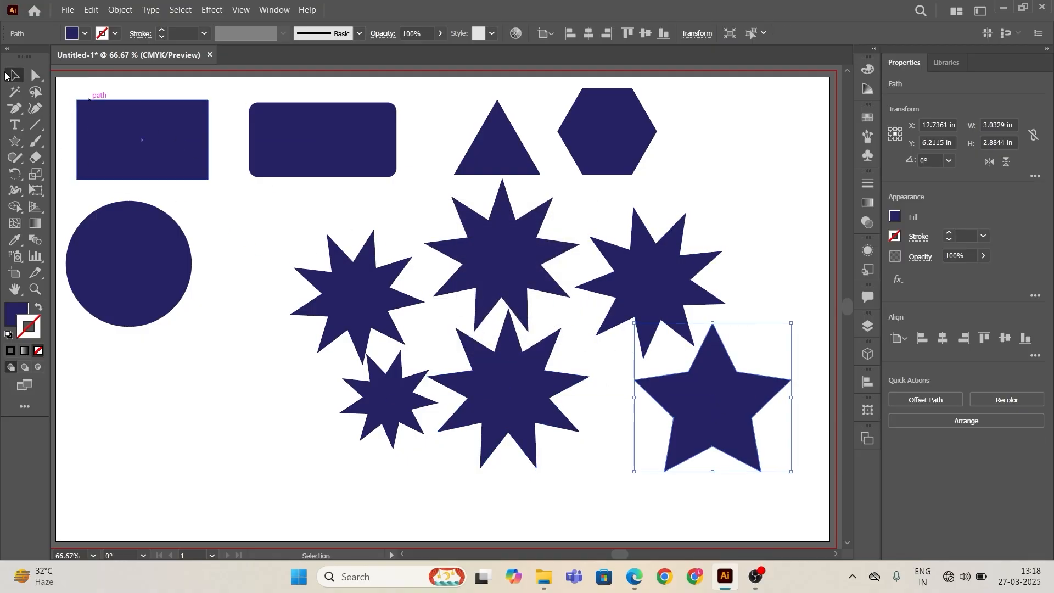
pyautogui.click(269, 211)
pyautogui.click(336, 283)
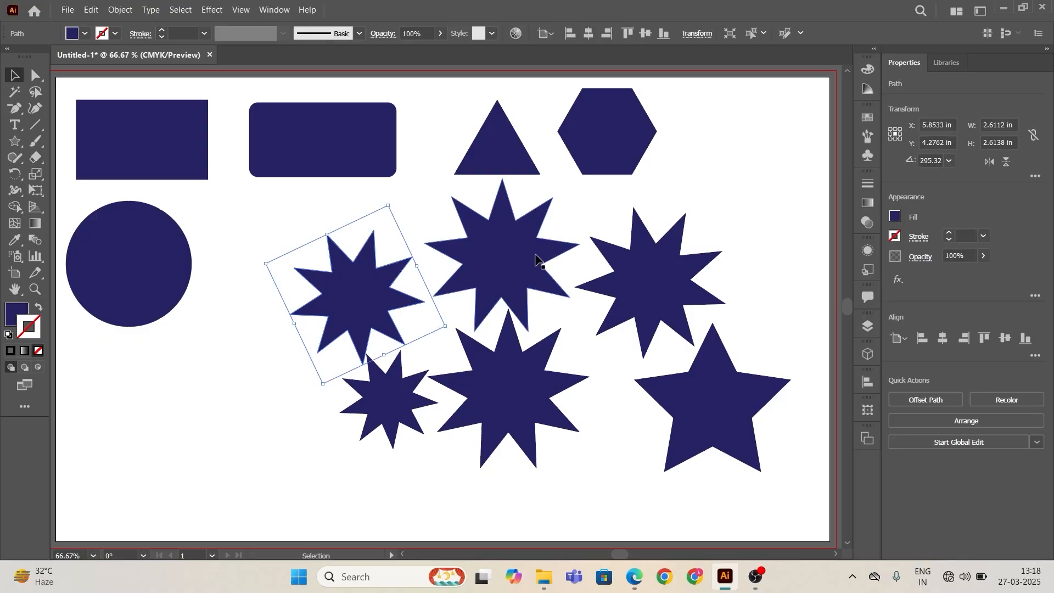
pyautogui.keyDown('shift'); pyautogui.click(536, 259); pyautogui.keyUp('shift')
pyautogui.keyDown('shift'); pyautogui.click(646, 277); pyautogui.keyUp('shift')
pyautogui.keyDown('shift'); pyautogui.click(483, 395); pyautogui.keyUp('shift')
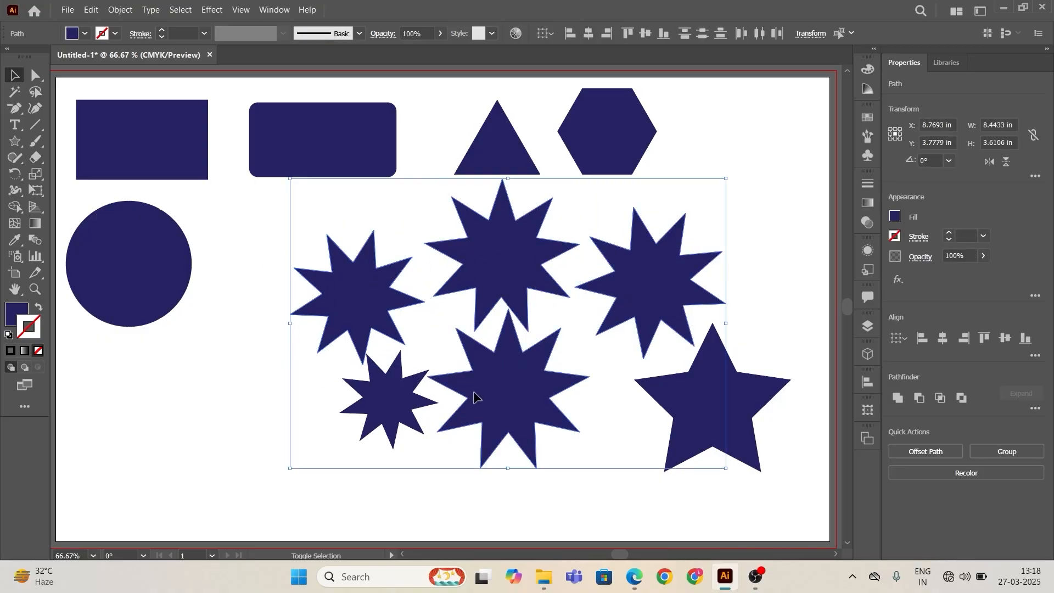
pyautogui.press('Delete')
pyautogui.click(396, 391)
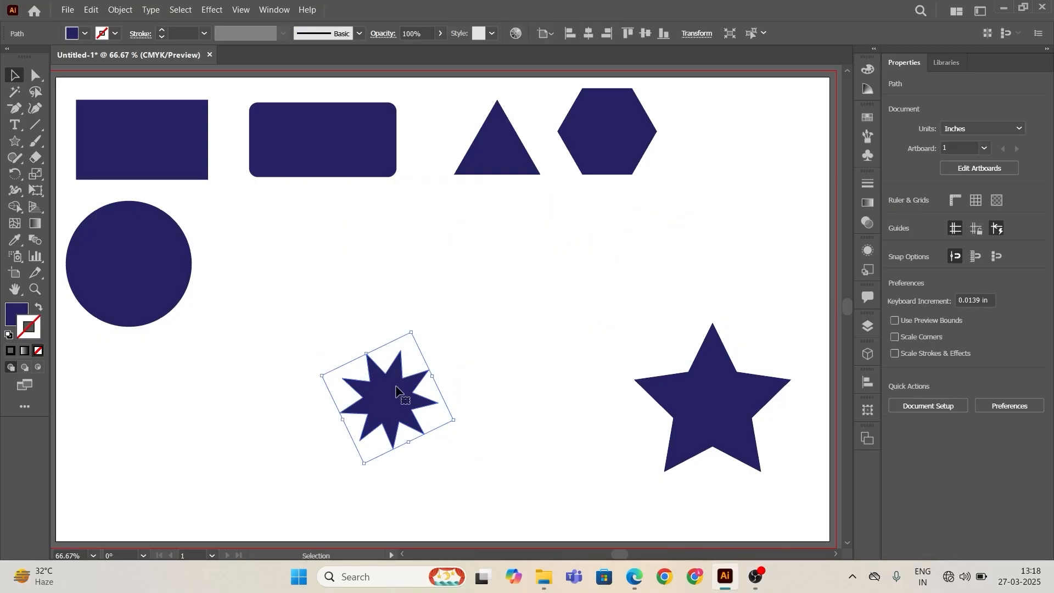
pyautogui.press('Delete')
# Step: Move the five-point star to the left, beside the circle
pyautogui.click(727, 406)
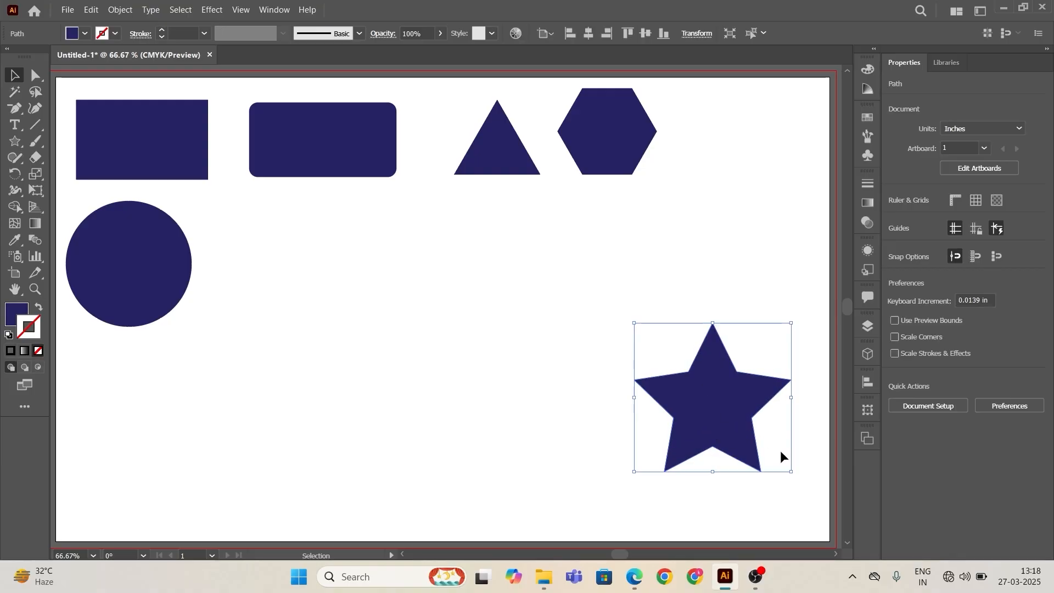
pyautogui.moveTo(729, 411); pyautogui.dragTo(654, 322)
pyautogui.keyDown('alt'); pyautogui.moveTo(663, 346); pyautogui.dragTo(539, 436); pyautogui.keyUp('alt')
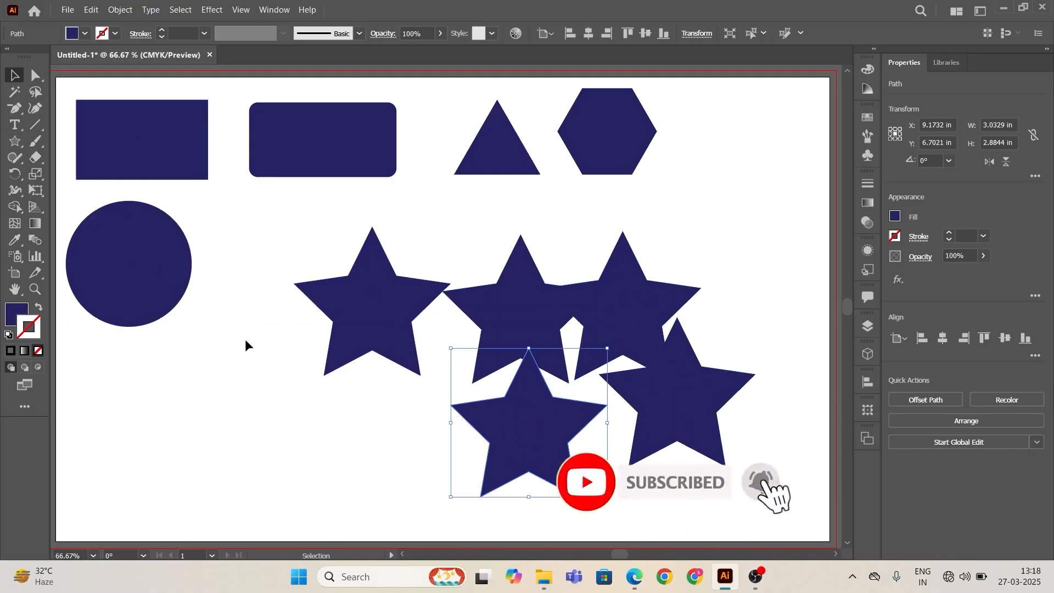
pyautogui.click(275, 372)
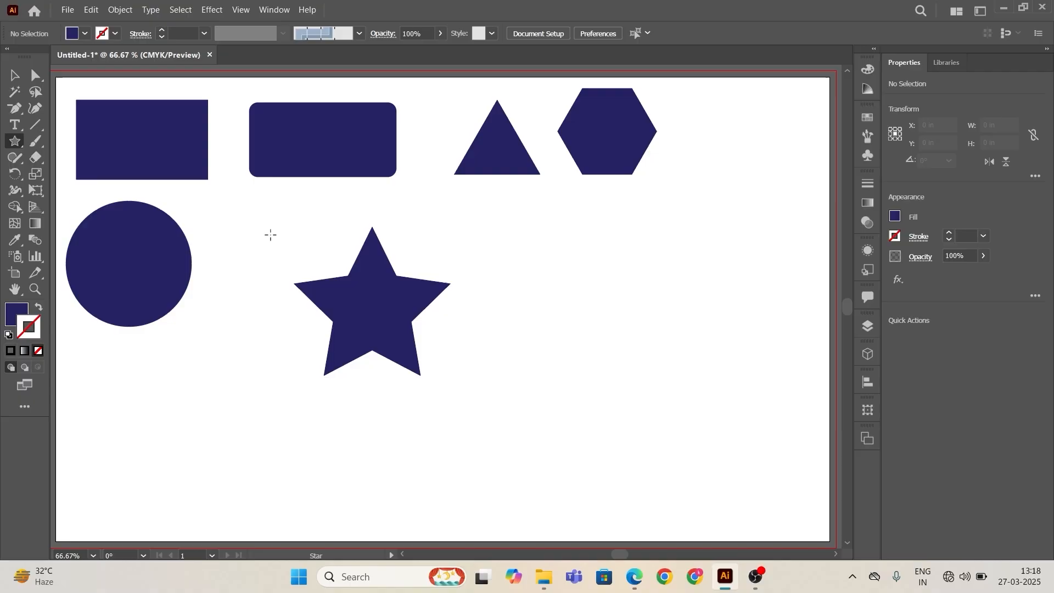
pyautogui.click(15, 141)
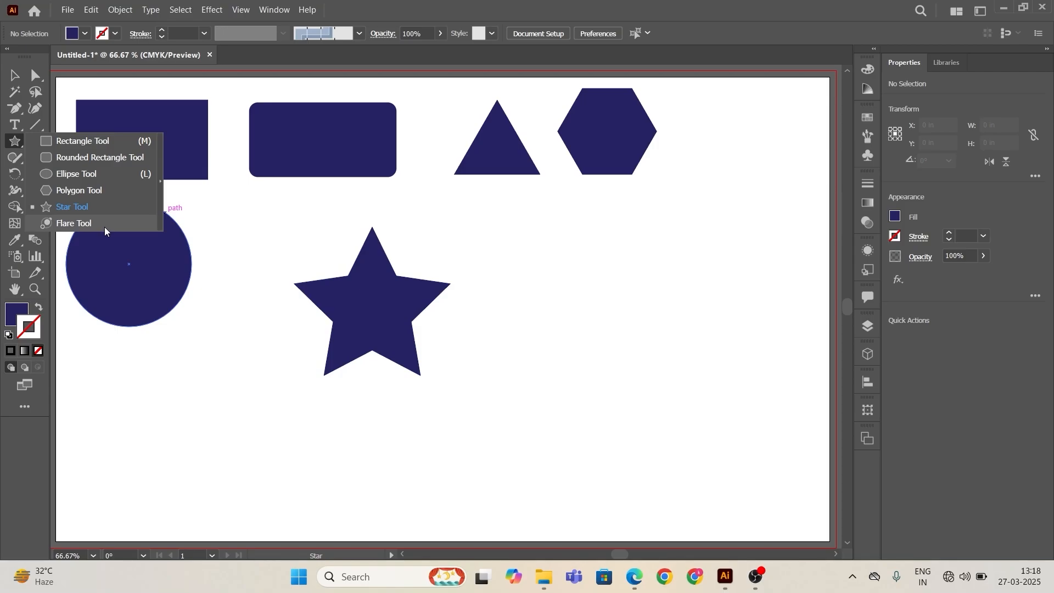
pyautogui.click(604, 232)
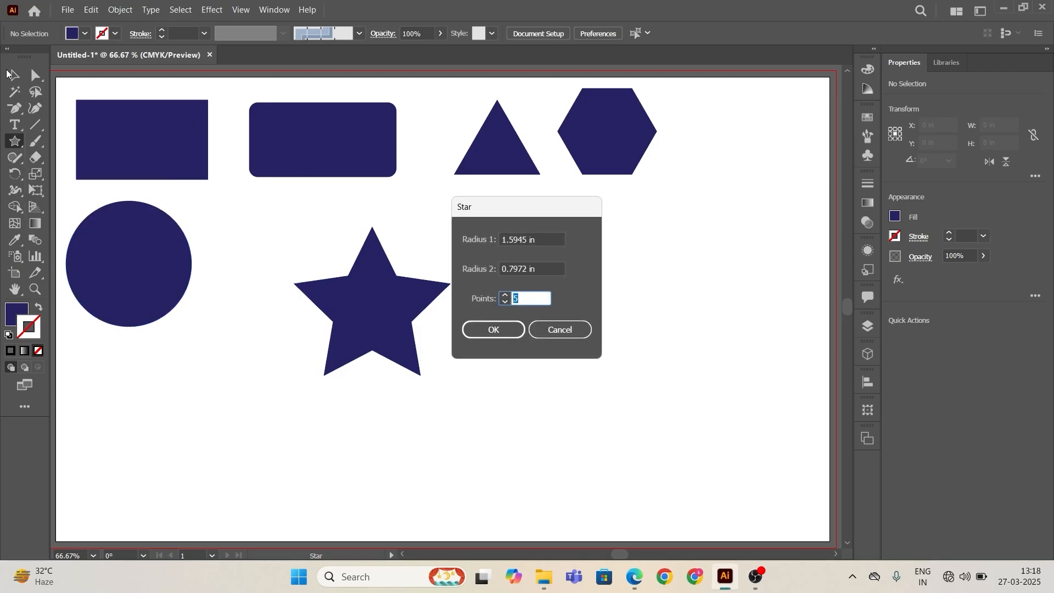
pyautogui.click(559, 329)
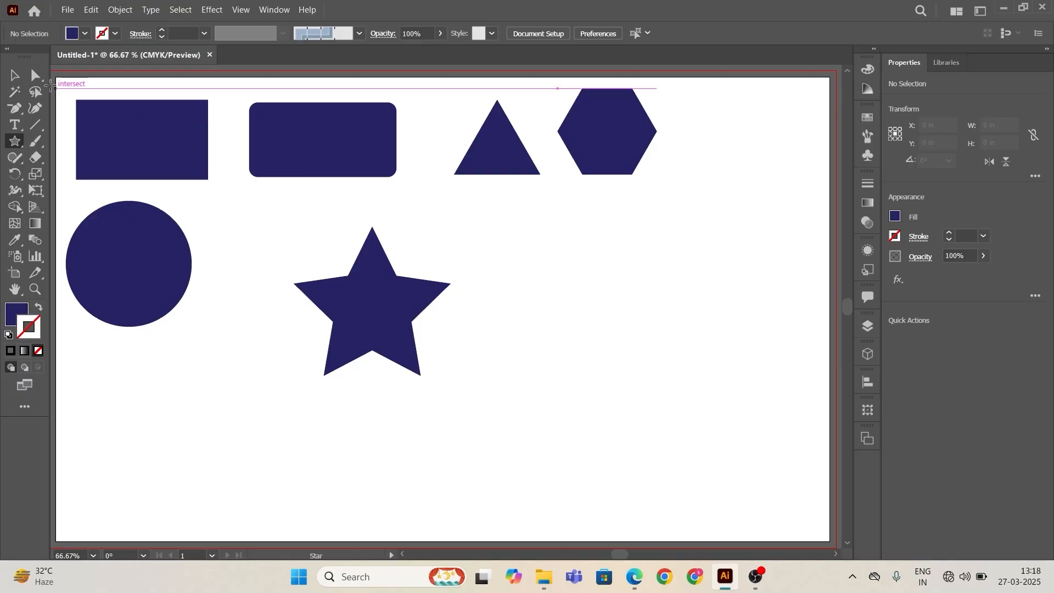
# Step: Move the five-point star up, closer to the circle and rounded rectangle
pyautogui.click(14, 76)
pyautogui.moveTo(413, 334); pyautogui.dragTo(364, 294)
pyautogui.click(450, 338)
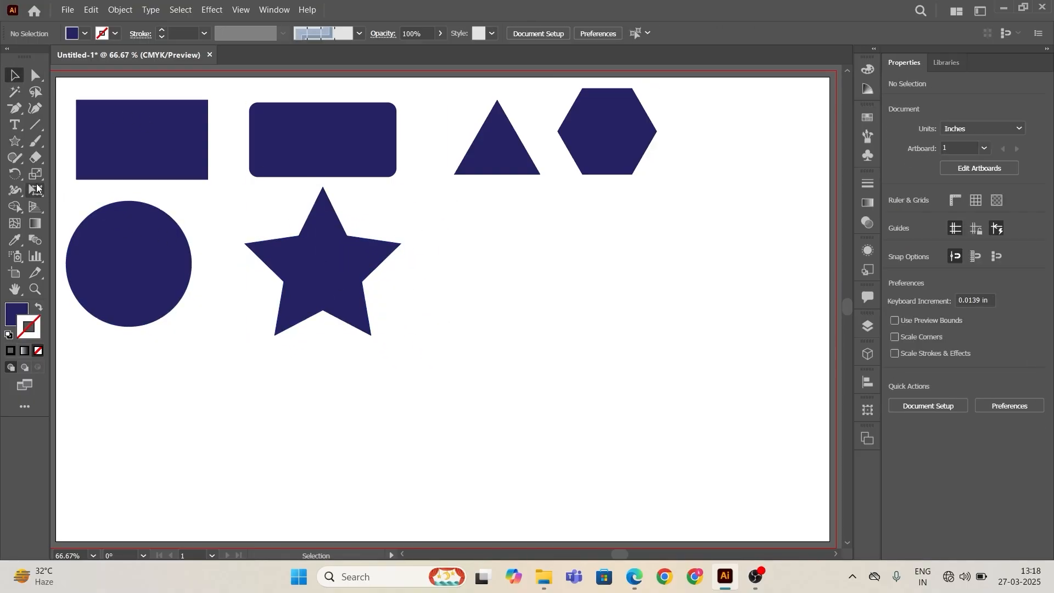
# Step: Draw a lens flare with the Flare tool and move it into the top row beside the hexagon
pyautogui.click(19, 146)
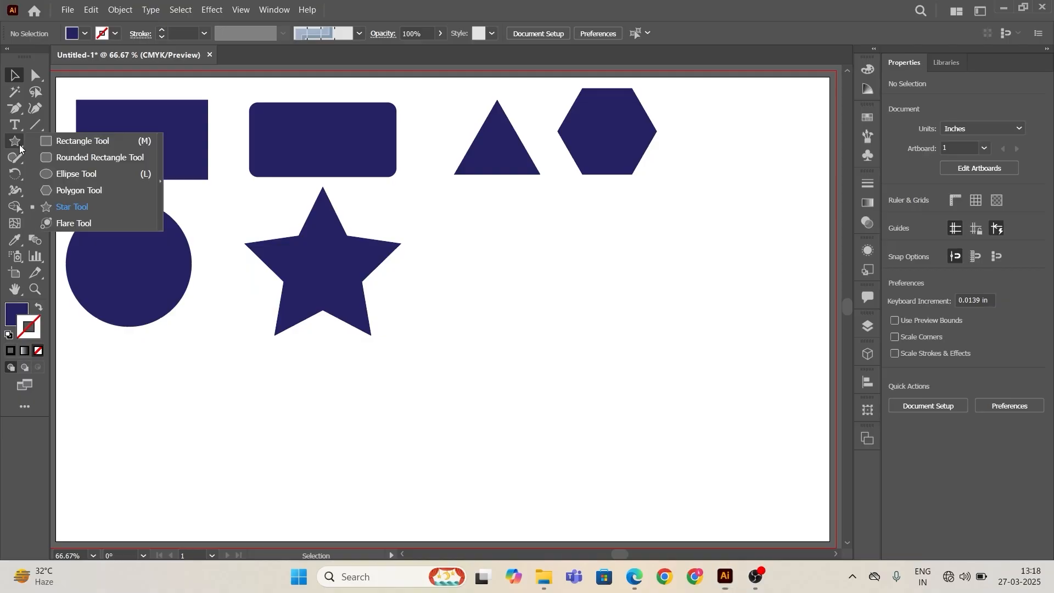
pyautogui.click(136, 223)
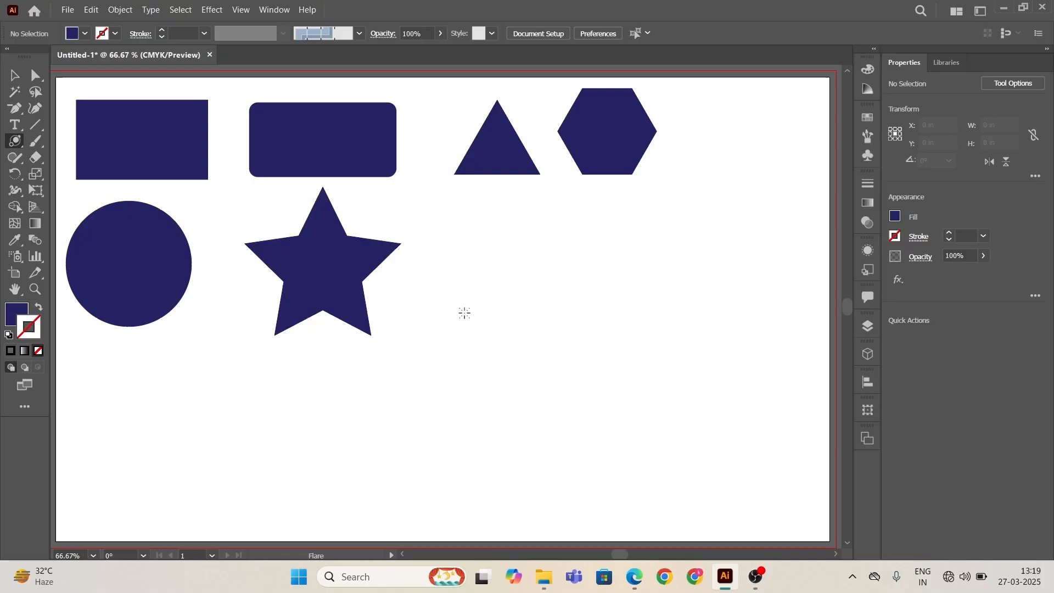
pyautogui.moveTo(464, 313); pyautogui.dragTo(398, 306)
pyautogui.click(13, 75)
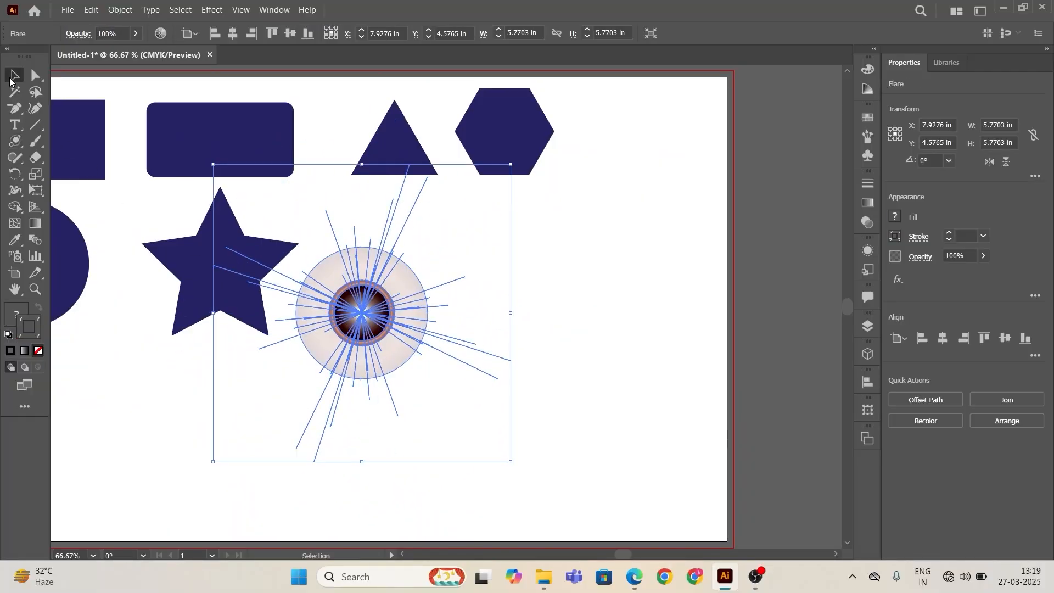
pyautogui.moveTo(360, 317); pyautogui.dragTo(629, 159)
pyautogui.click(765, 428)
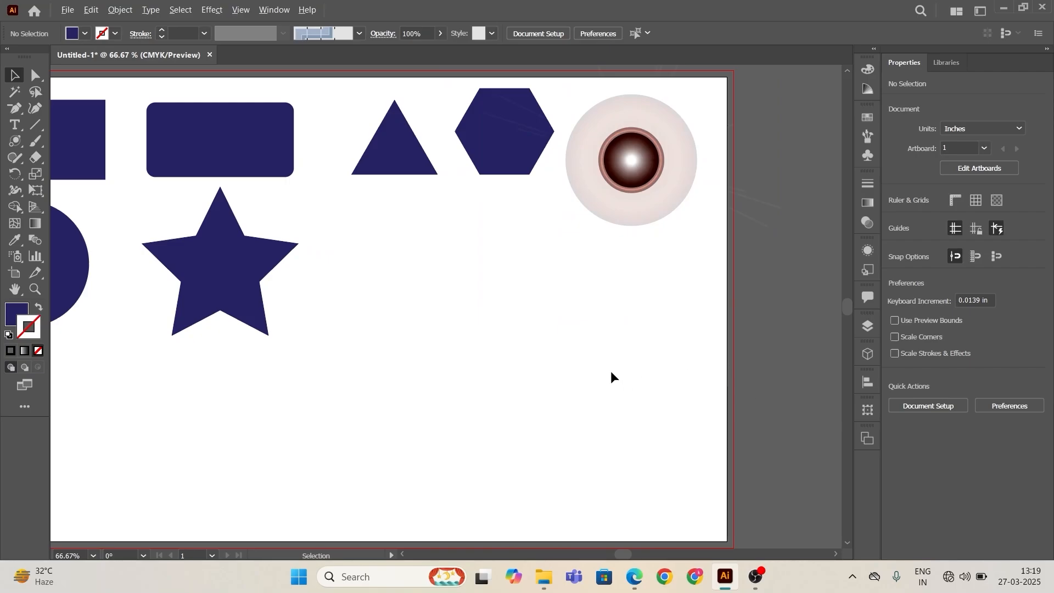
# Step: Duplicate the five-point star and place the copy to its lower right
pyautogui.scroll(-1, 610, 367)
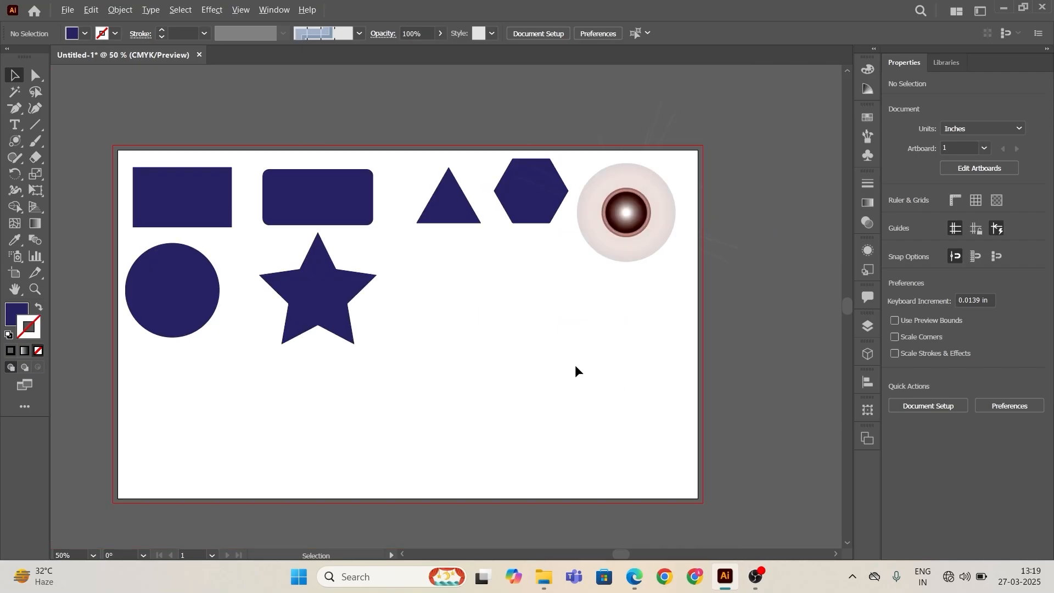
pyautogui.moveTo(525, 381); pyautogui.dragTo(623, 369)
pyautogui.scroll(1, 612, 377)
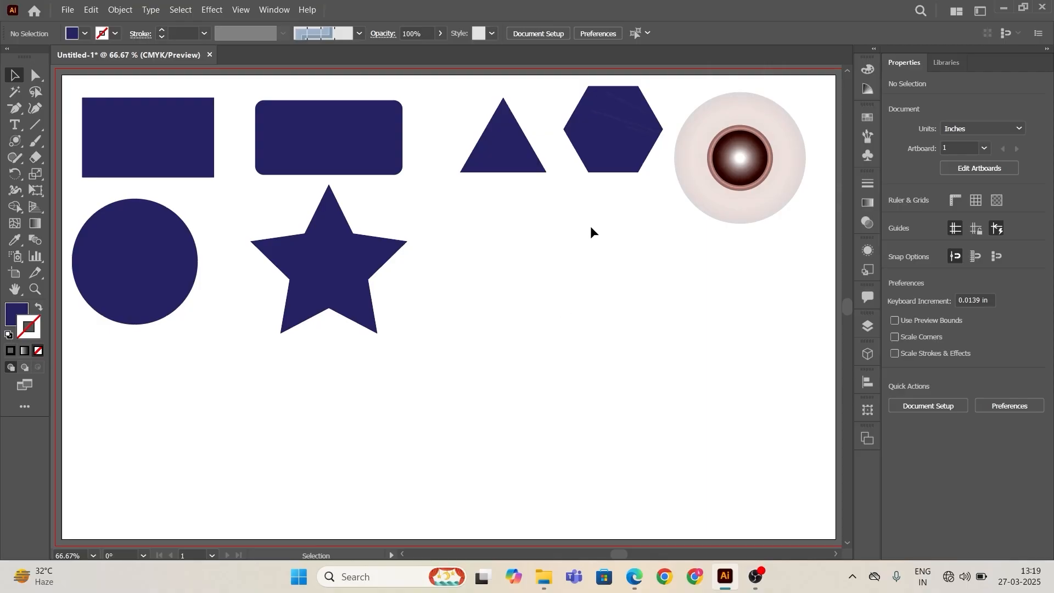
pyautogui.moveTo(260, 209); pyautogui.dragTo(423, 310)
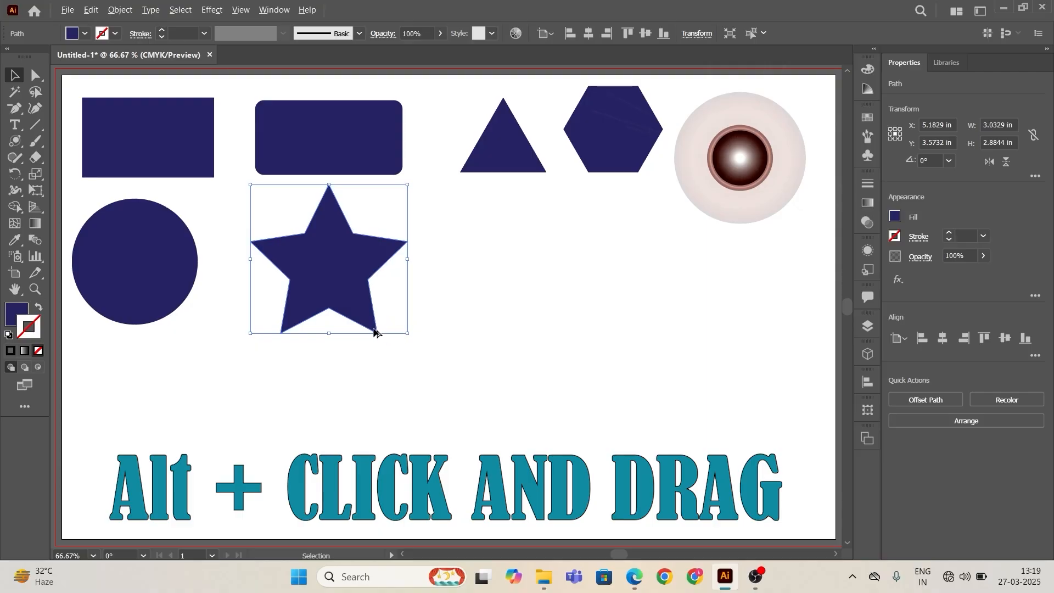
pyautogui.moveTo(373, 331); pyautogui.dragTo(621, 526)
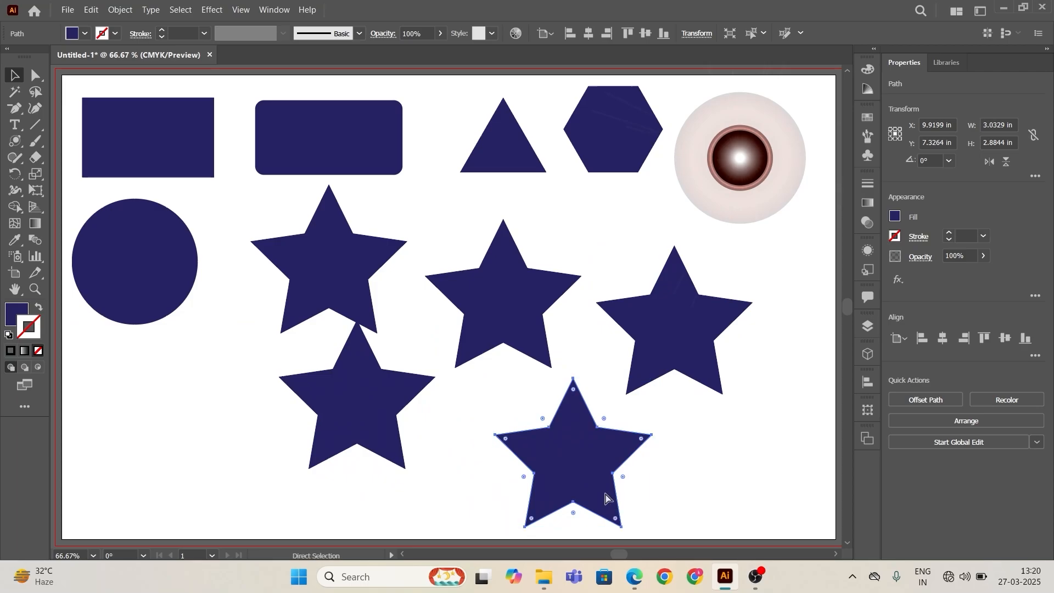
pyautogui.hotkey('ctrl', 'z')
pyautogui.hotkey('ctrl', 'z')
pyautogui.hotkey('ctrl', 'z')
pyautogui.click(617, 344)
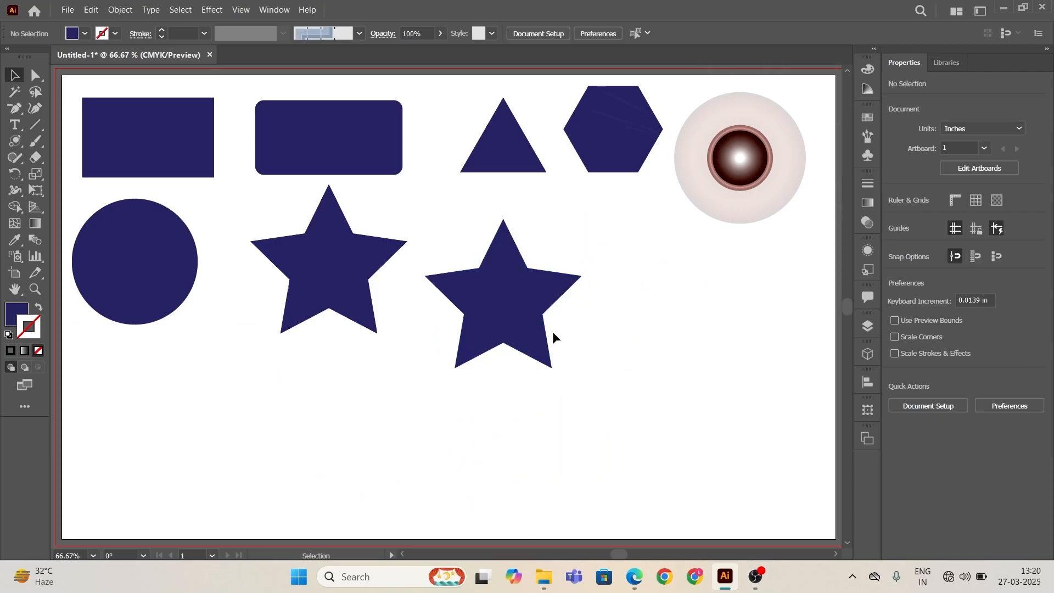
# Step: Duplicate the circle below itself and the rounded rectangle into the bottom row
pyautogui.click(165, 318)
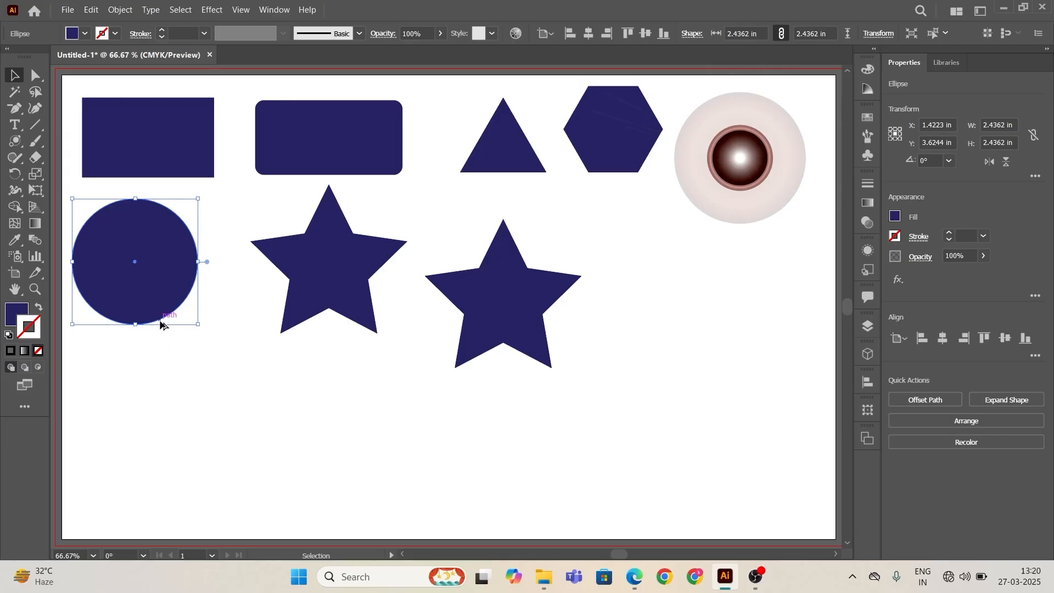
pyautogui.moveTo(162, 322); pyautogui.dragTo(164, 452)
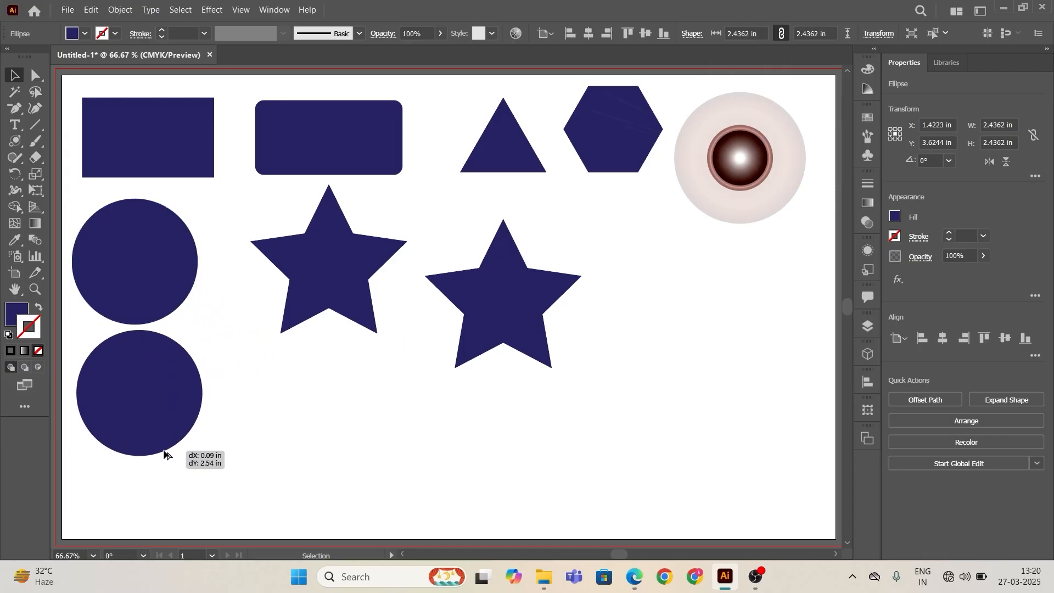
pyautogui.click(357, 160)
pyautogui.moveTo(377, 172); pyautogui.dragTo(337, 480)
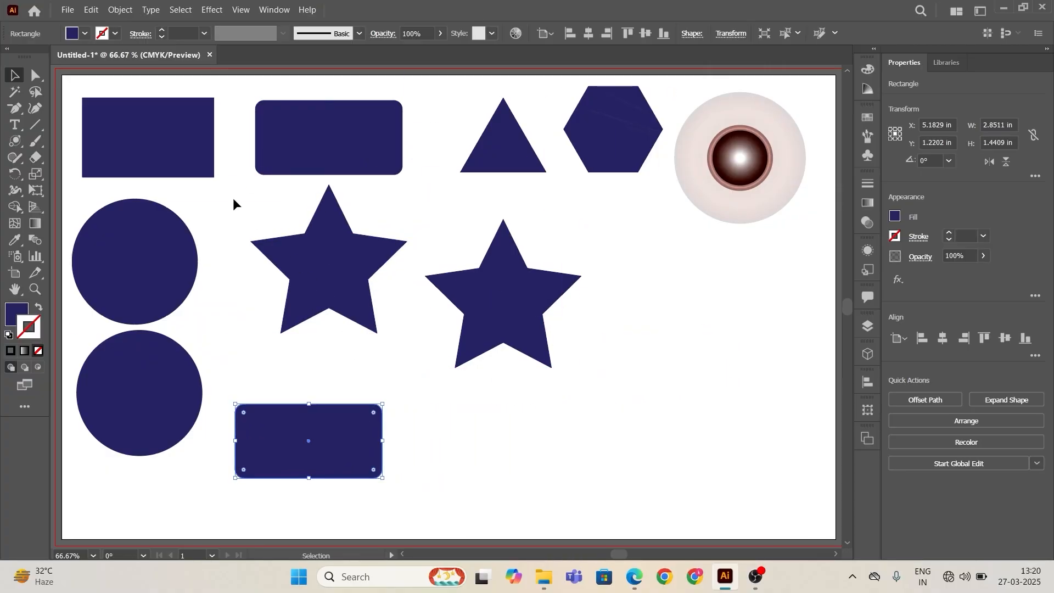
# Step: Duplicate the rectangle and the triangle into the bottom row
pyautogui.click(141, 159)
pyautogui.moveTo(184, 175); pyautogui.dragTo(541, 440)
pyautogui.click(516, 174)
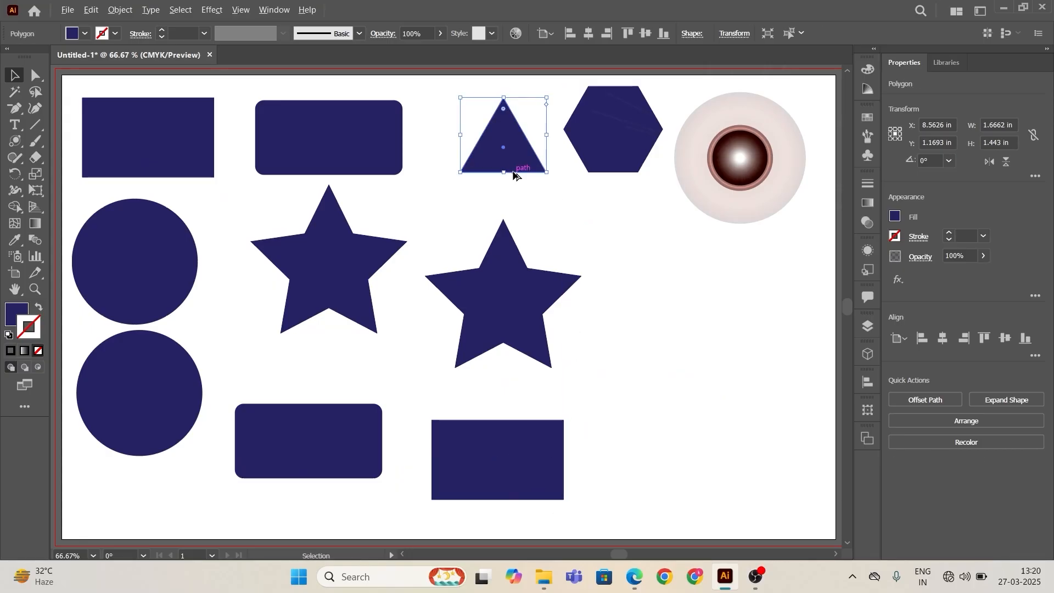
pyautogui.moveTo(517, 176); pyautogui.dragTo(686, 490)
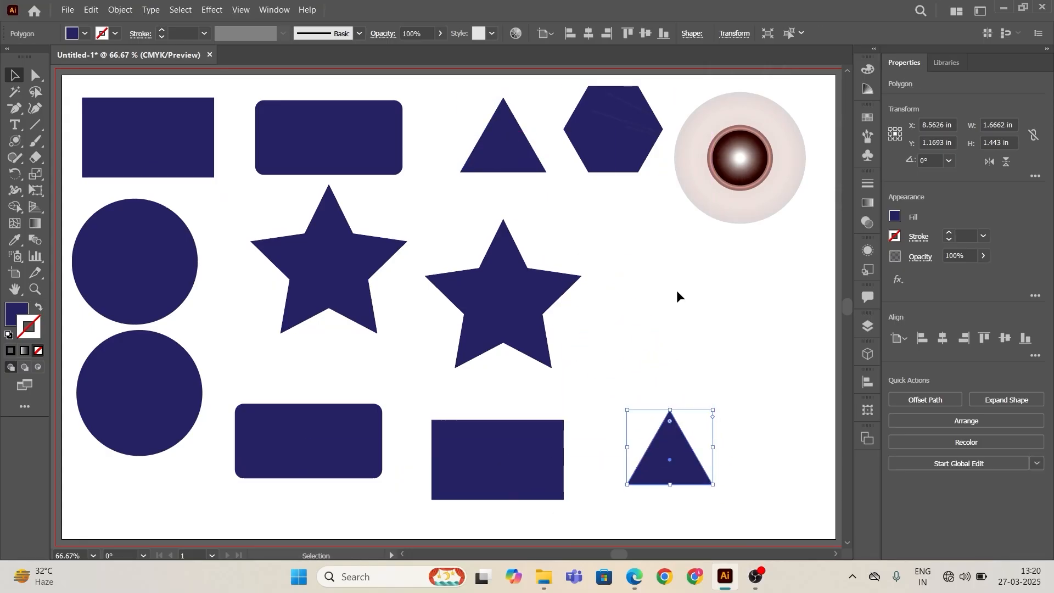
# Step: Move the hexagon down to the middle row and duplicate the lens flare below it
pyautogui.click(607, 110)
pyautogui.moveTo(625, 173); pyautogui.dragTo(670, 337)
pyautogui.click(767, 213)
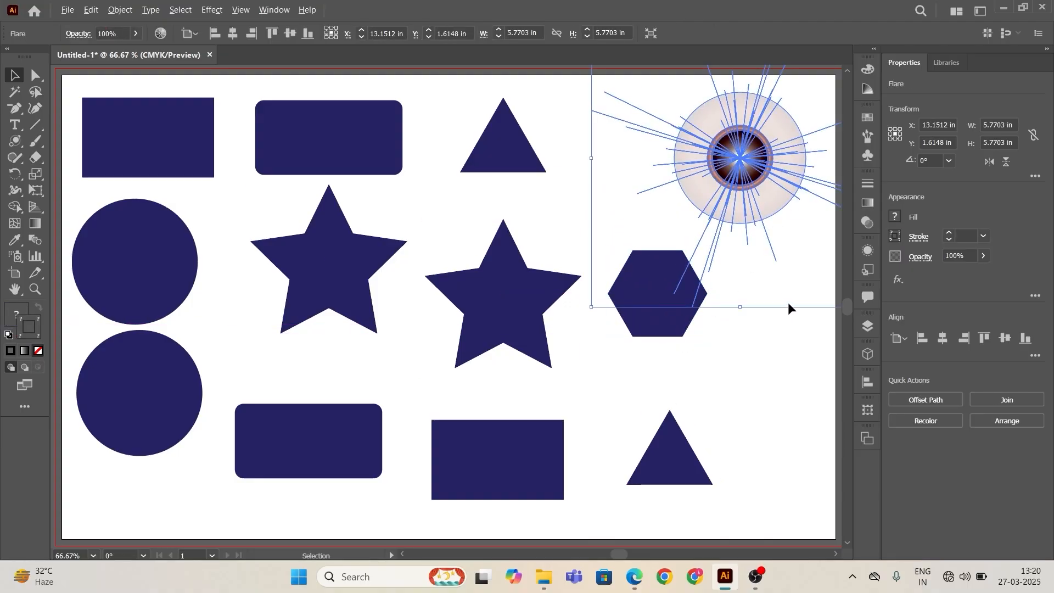
pyautogui.moveTo(751, 198); pyautogui.dragTo(766, 415)
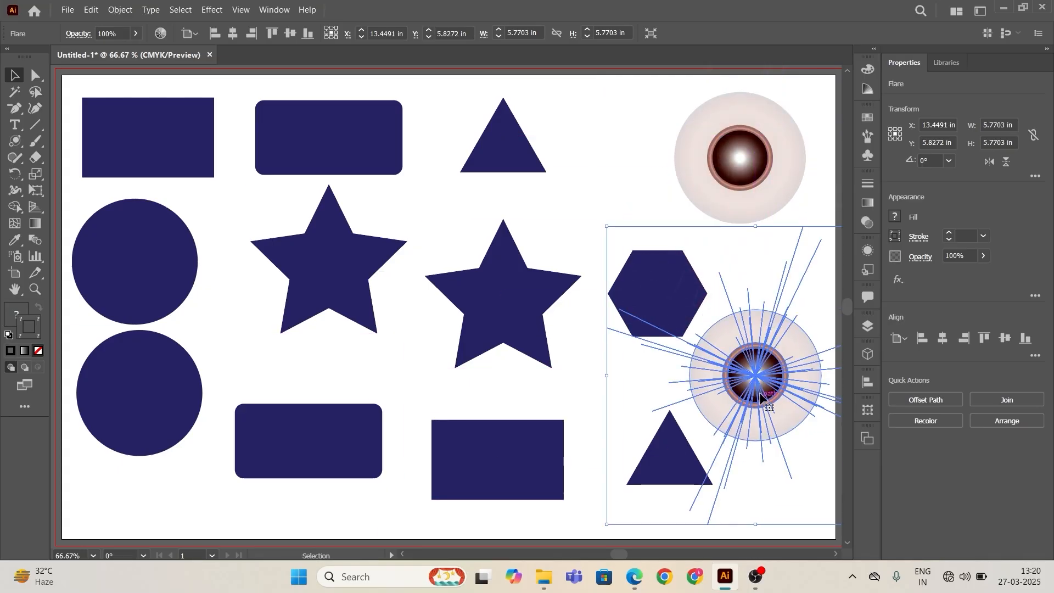
pyautogui.click(606, 135)
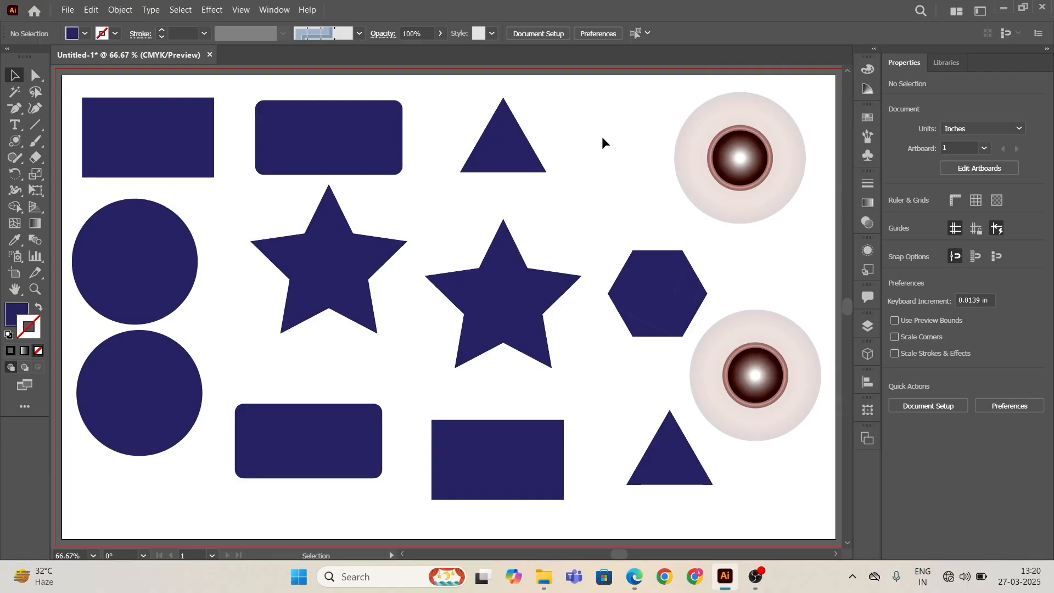
# Step: Try a white-to-black gradient fill on the top rounded rectangle
pyautogui.click(379, 127)
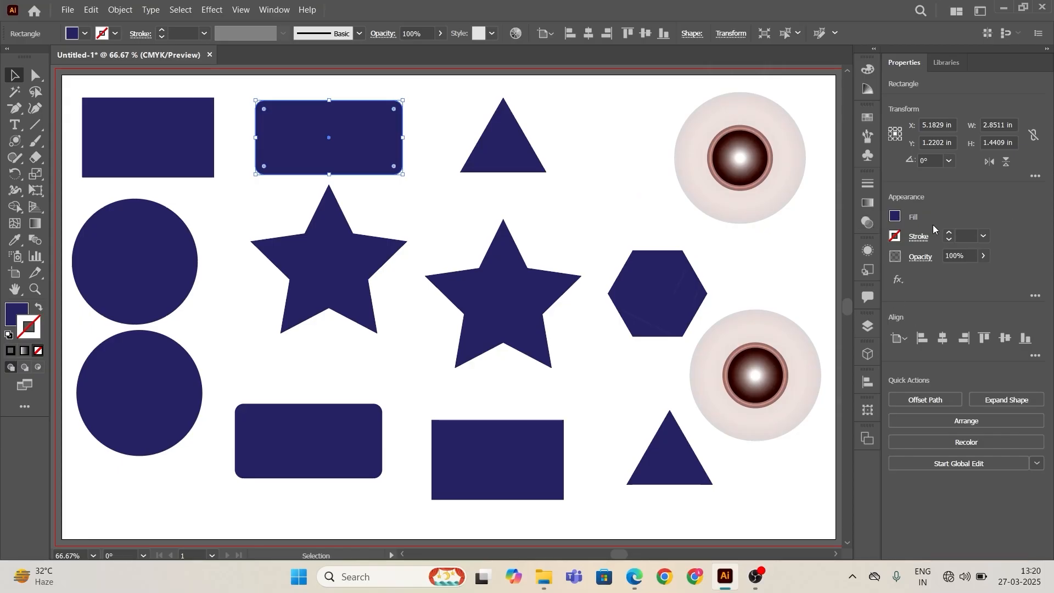
pyautogui.click(895, 217)
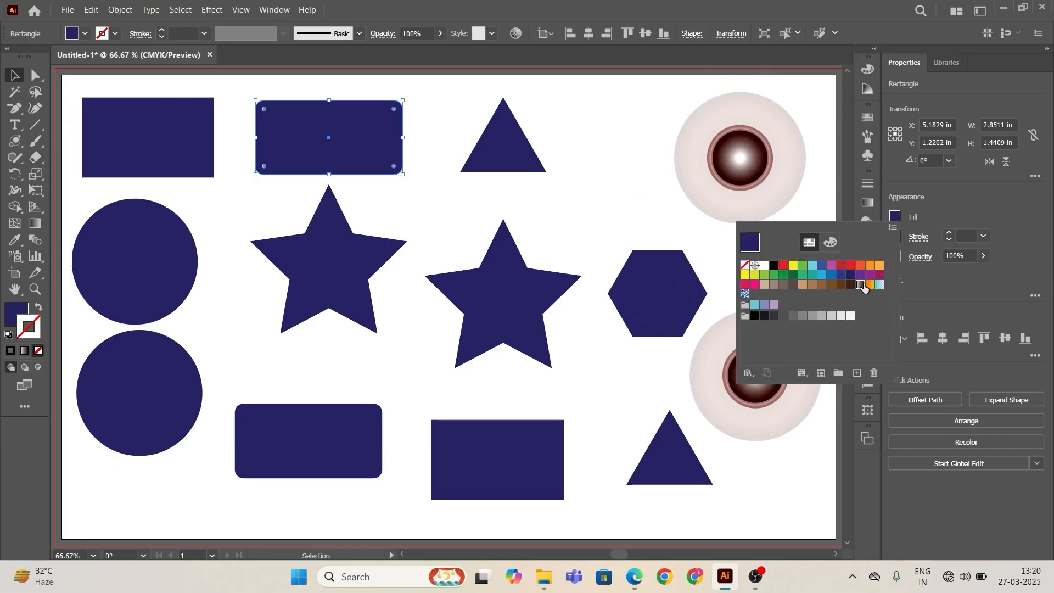
pyautogui.click(861, 284)
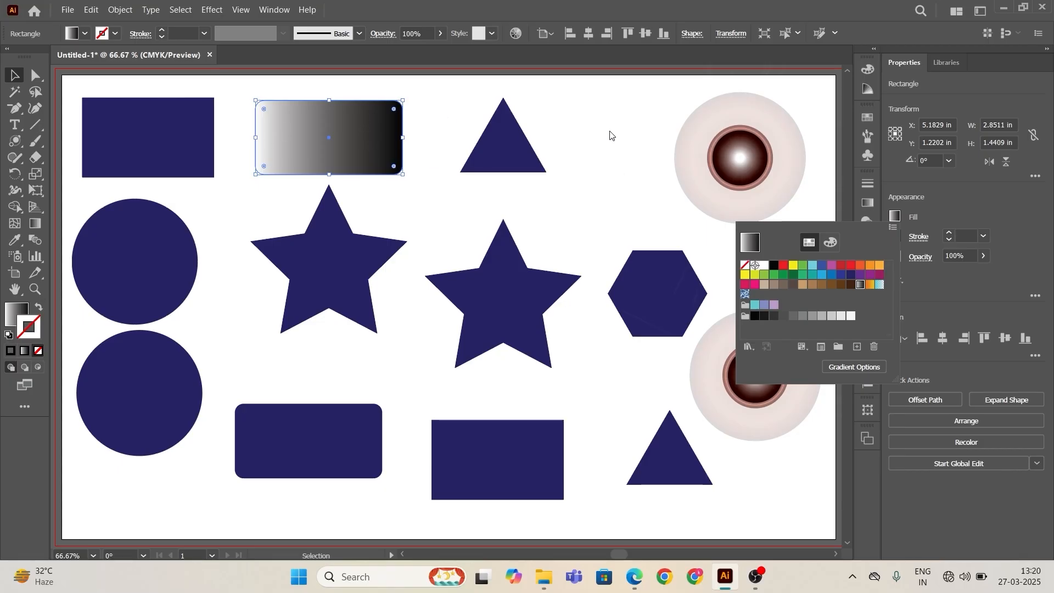
pyautogui.press('Escape')
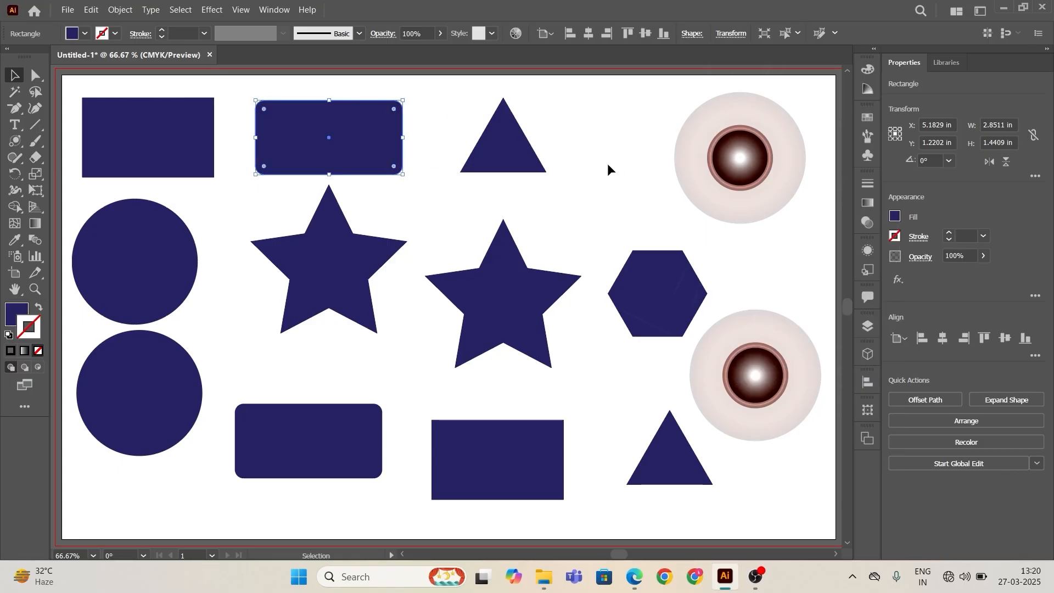
pyautogui.click(607, 163)
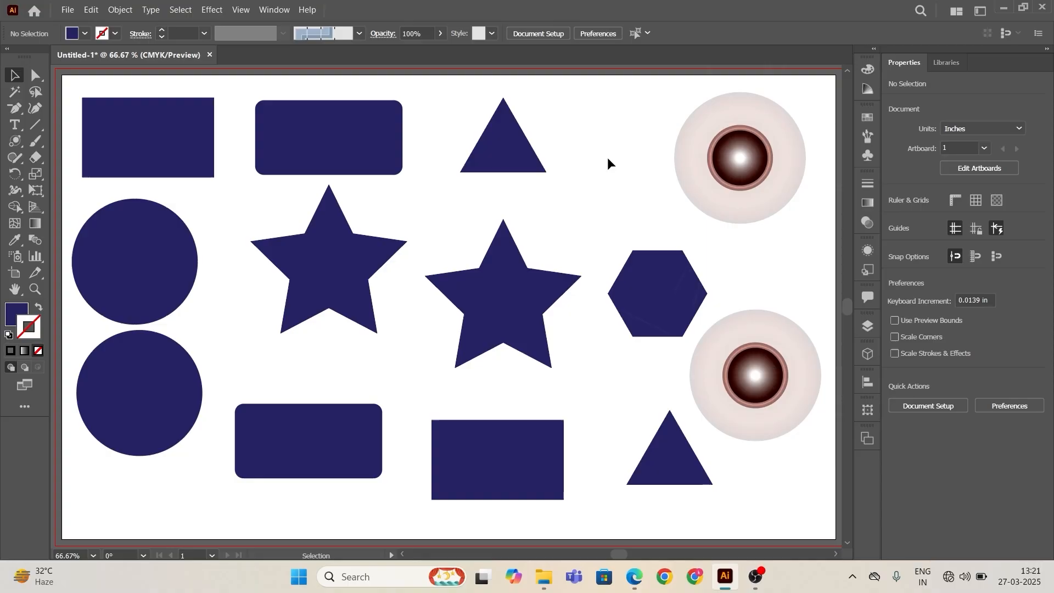